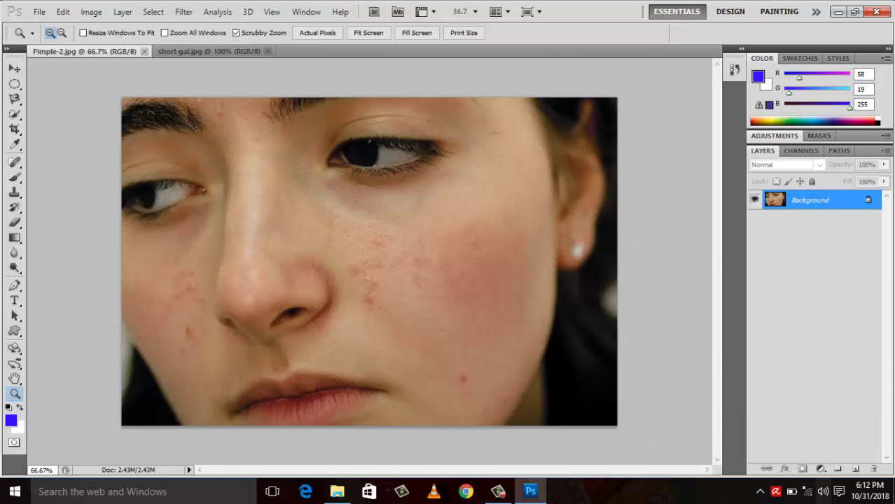
- Open the Motion Blur filter and cancel it, leaving the face close-up unblurred
click(183, 12)
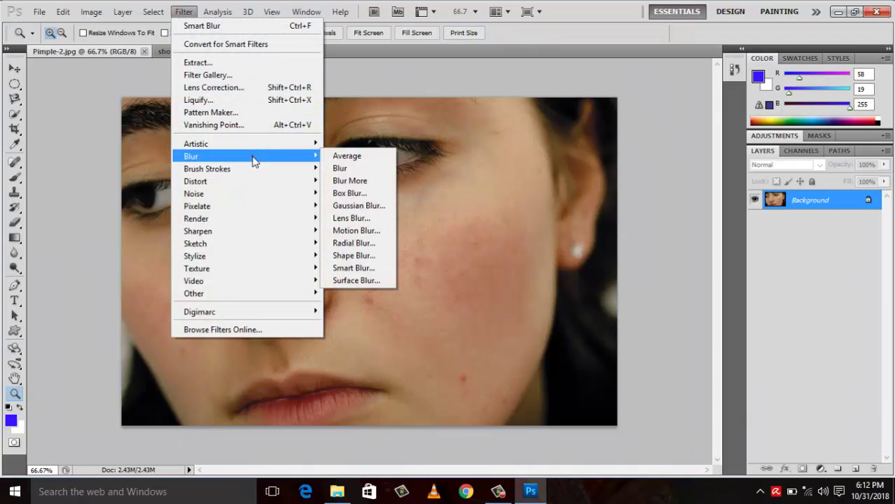
mouse_move(56, 211)
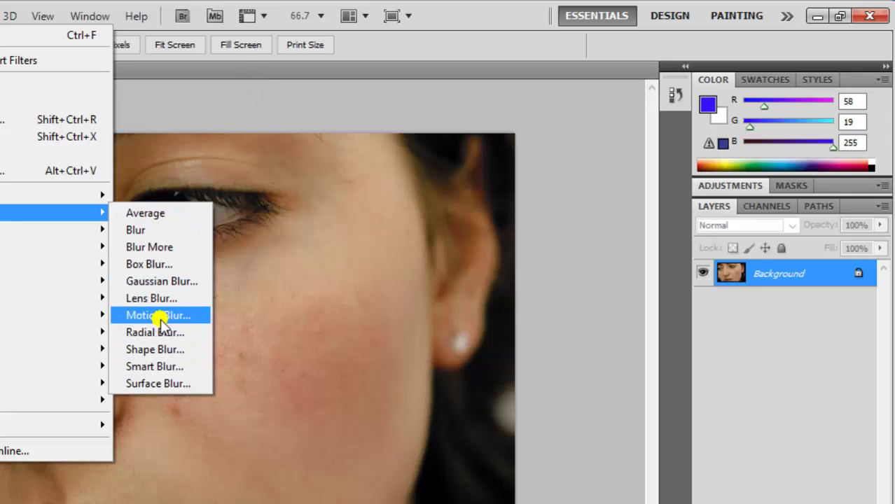
click(161, 318)
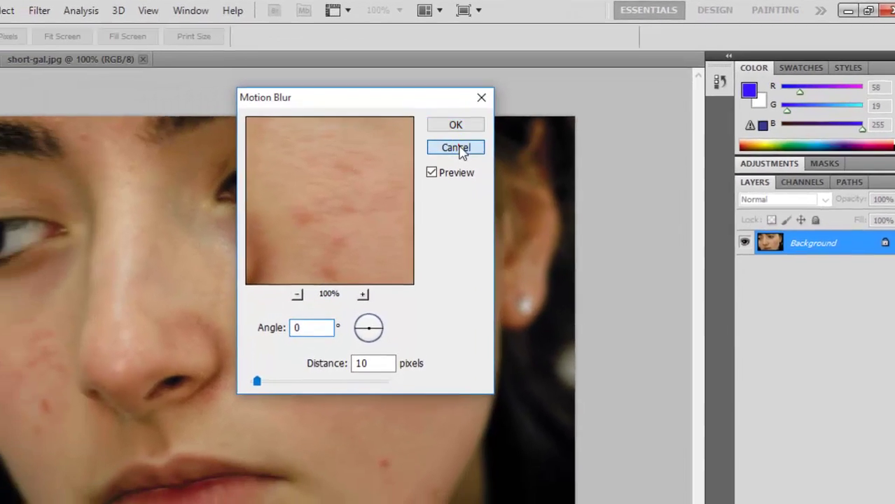
click(456, 148)
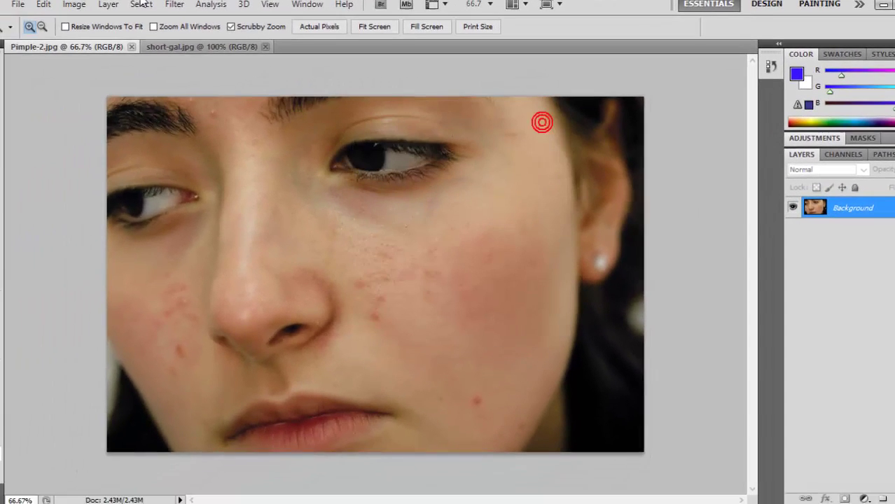
click(184, 45)
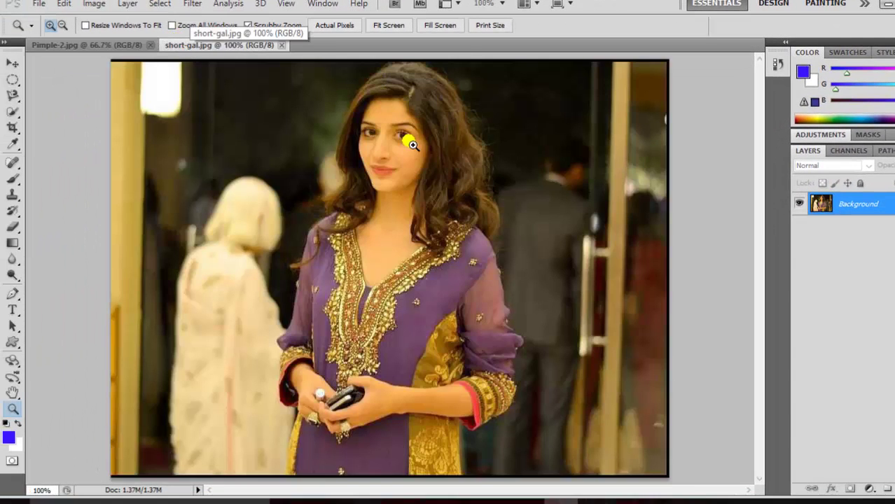
click(190, 4)
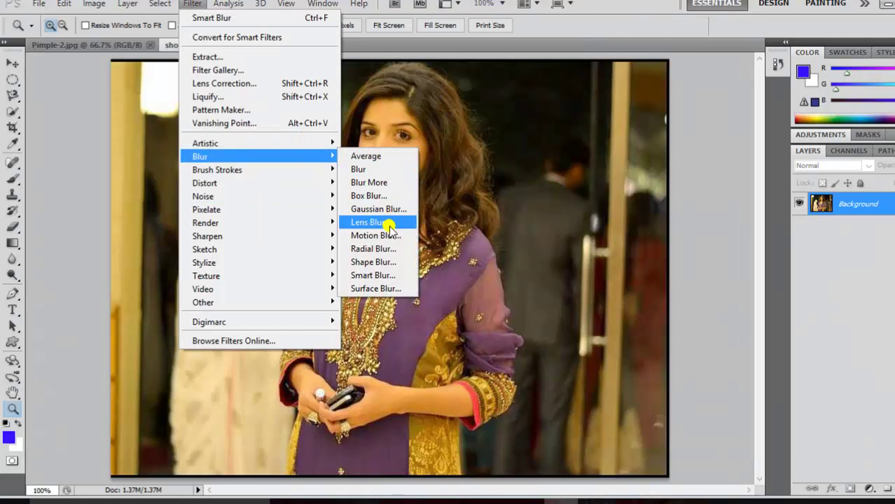
mouse_move(210, 156)
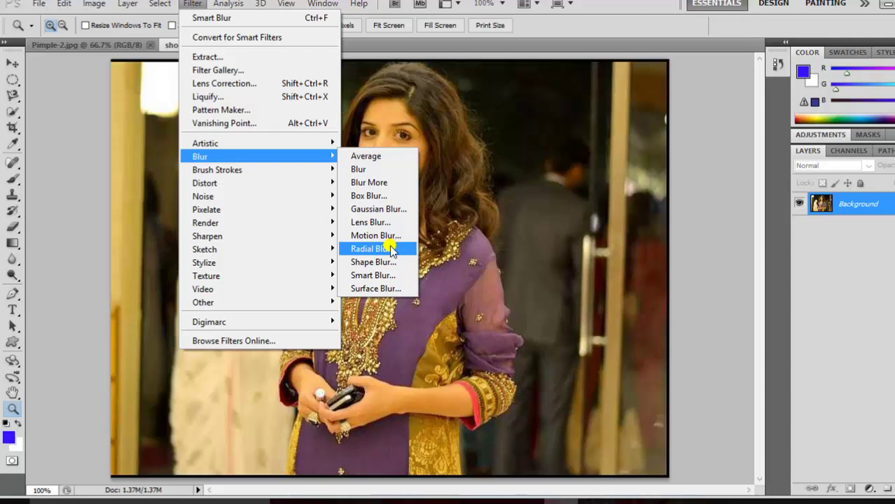
click(387, 238)
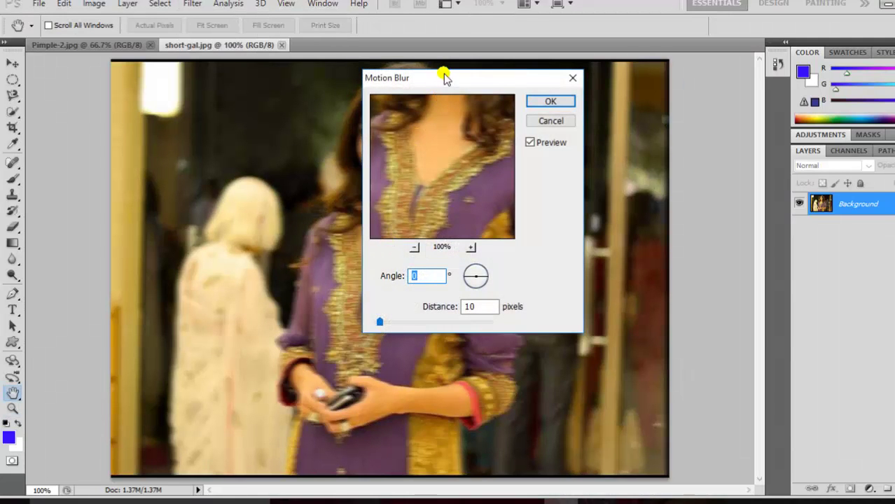
drag(445, 77, 650, 80)
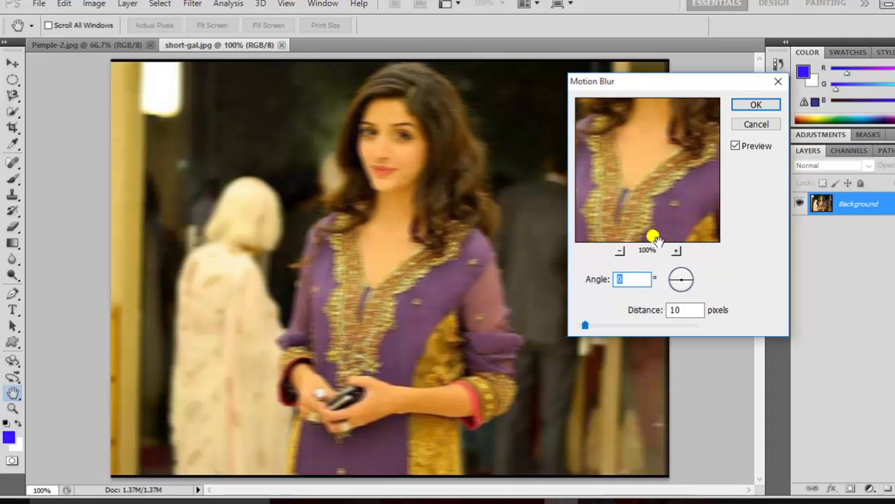
mouse_move(584, 326)
mouse_down()
mouse_move(647, 326)
mouse_move(585, 326)
mouse_up()
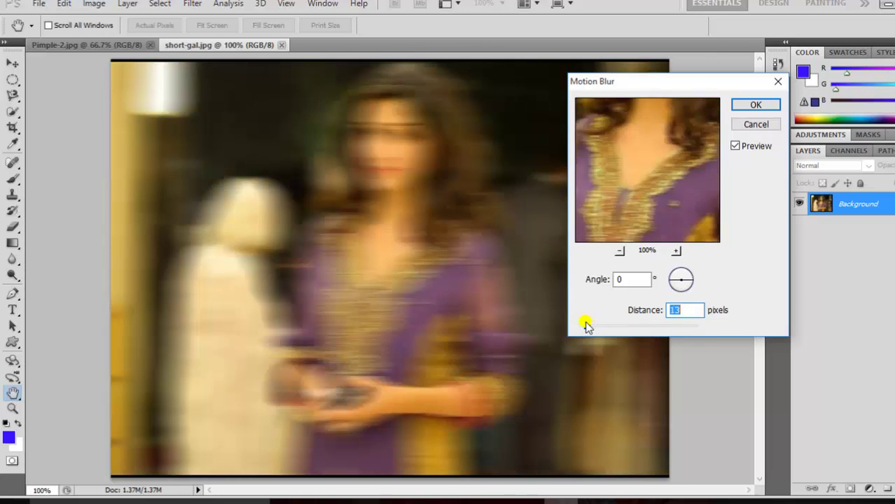
click(751, 124)
key(z)
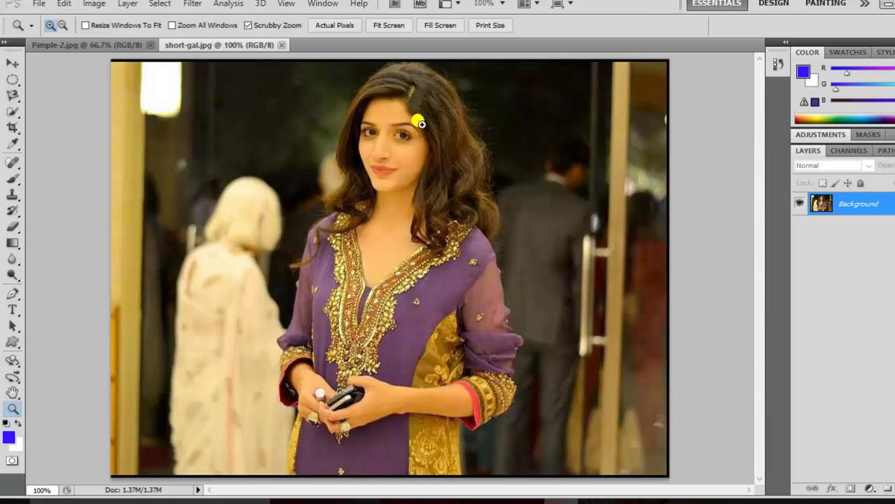
click(192, 5)
mouse_move(231, 156)
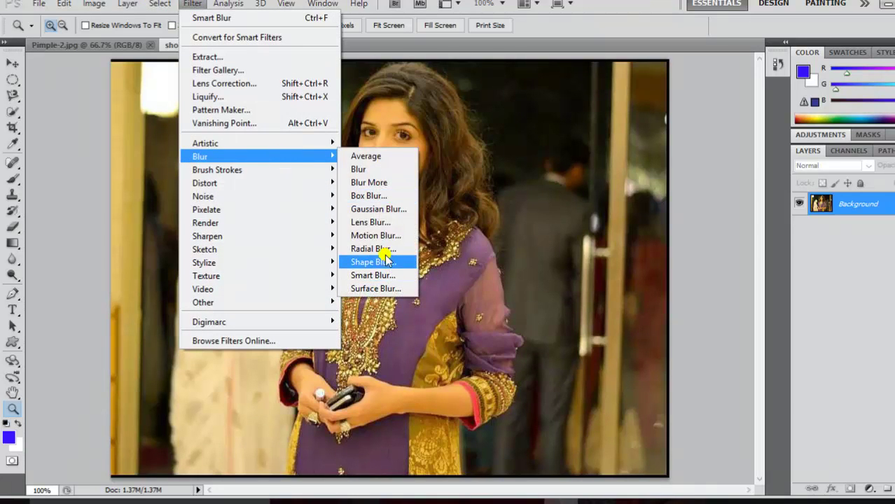
click(387, 253)
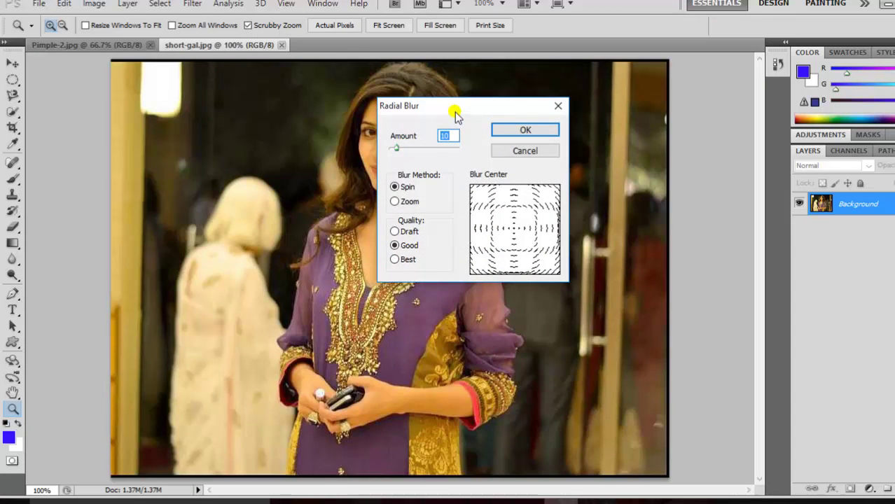
drag(455, 112, 543, 105)
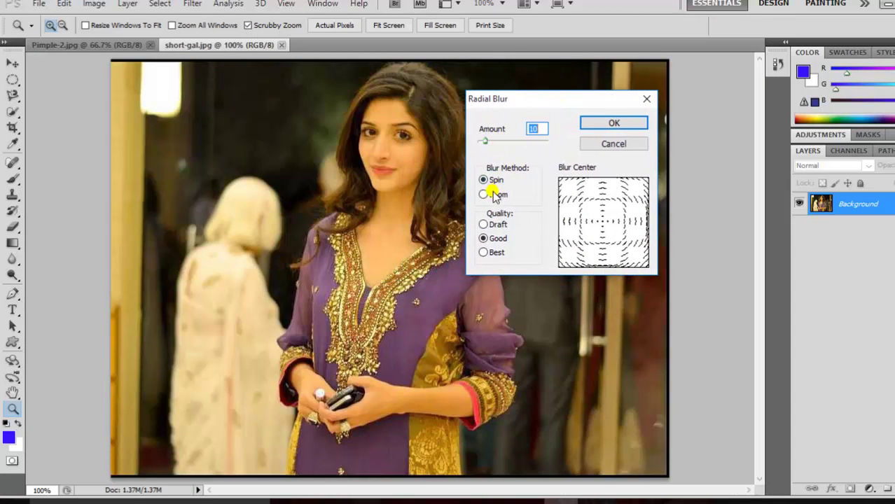
drag(484, 143, 511, 140)
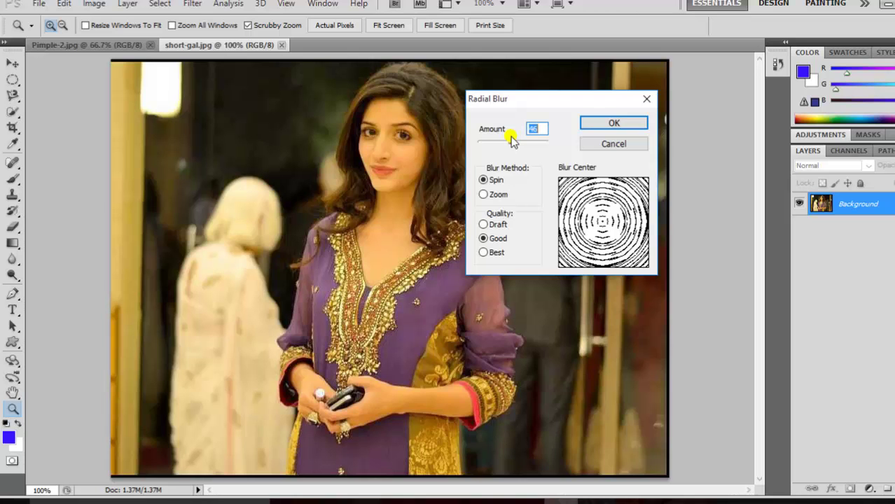
click(601, 123)
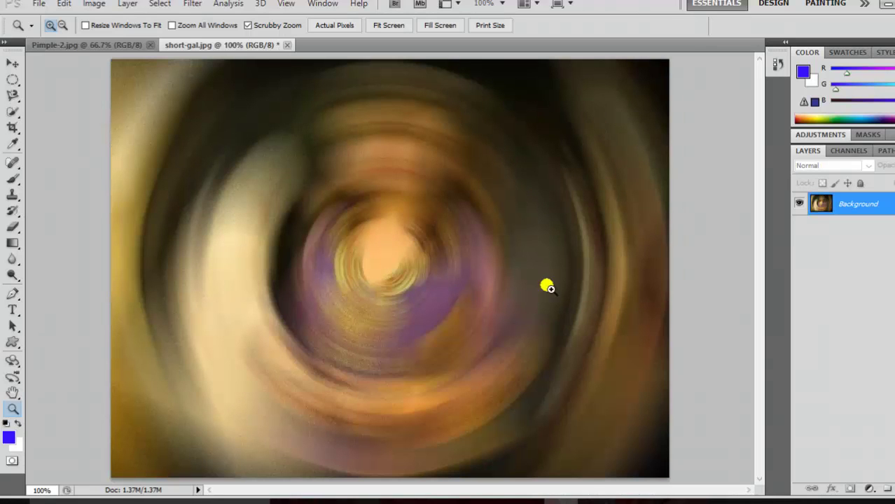
key(ctrl+z)
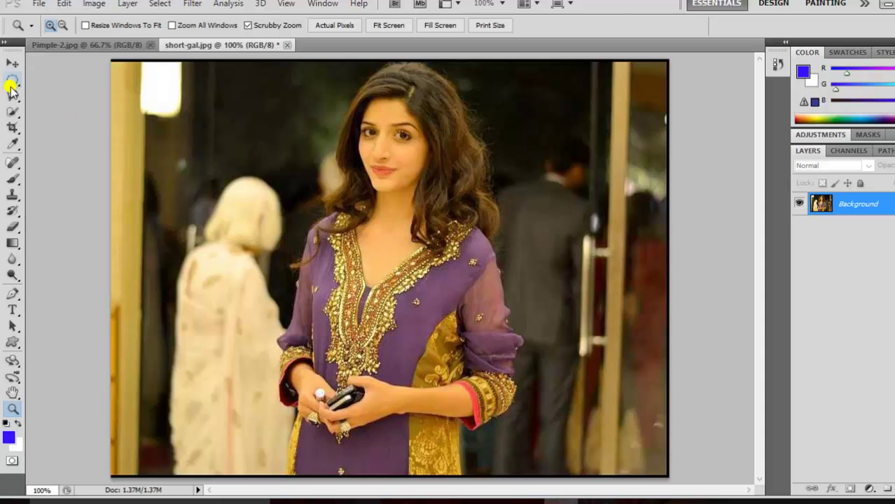
- Choose the Elliptical Marquee Tool, try an oval over the face, then clear it
drag(12, 80, 40, 100)
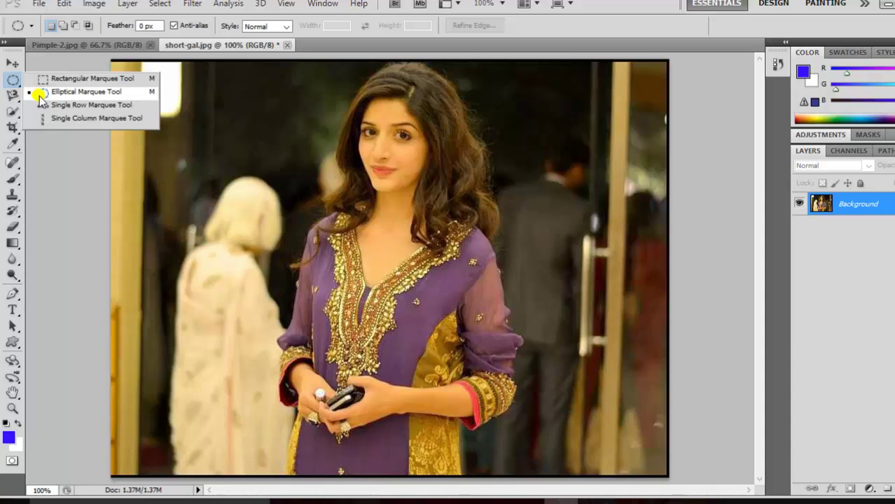
click(42, 96)
drag(353, 91, 438, 207)
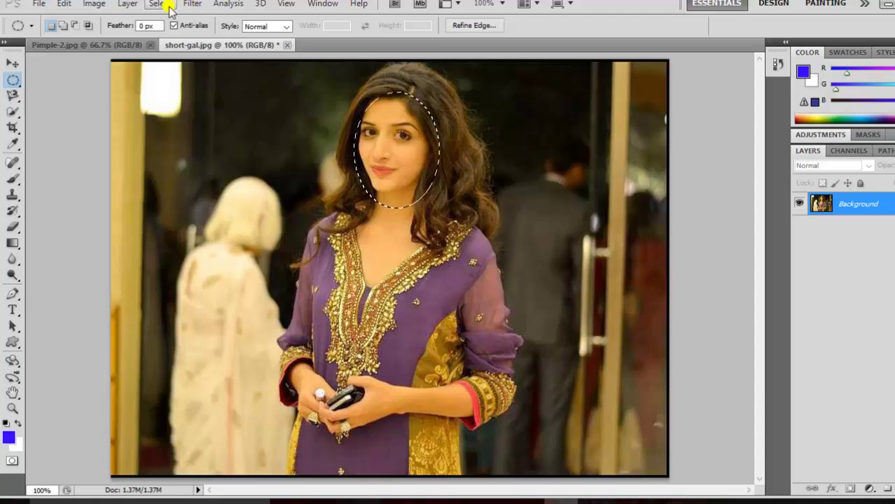
click(615, 171)
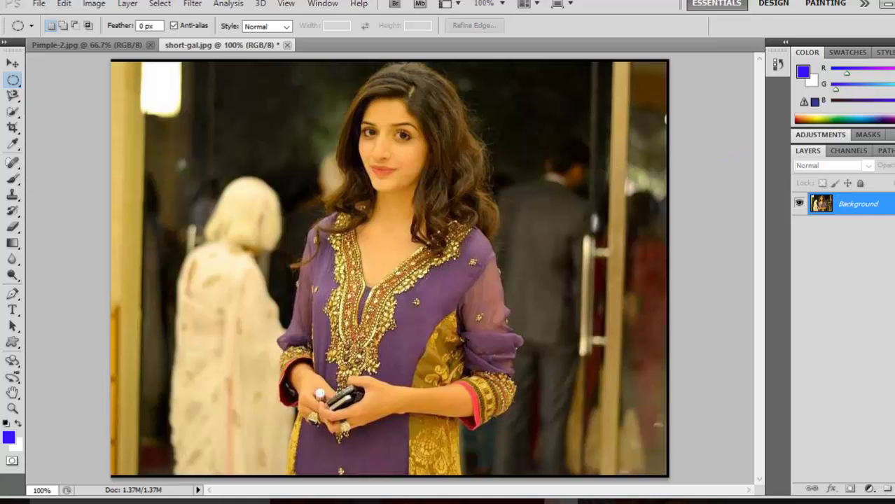
- Duplicate the Background layer and draw an oval marquee around the woman's face
right_click(887, 210)
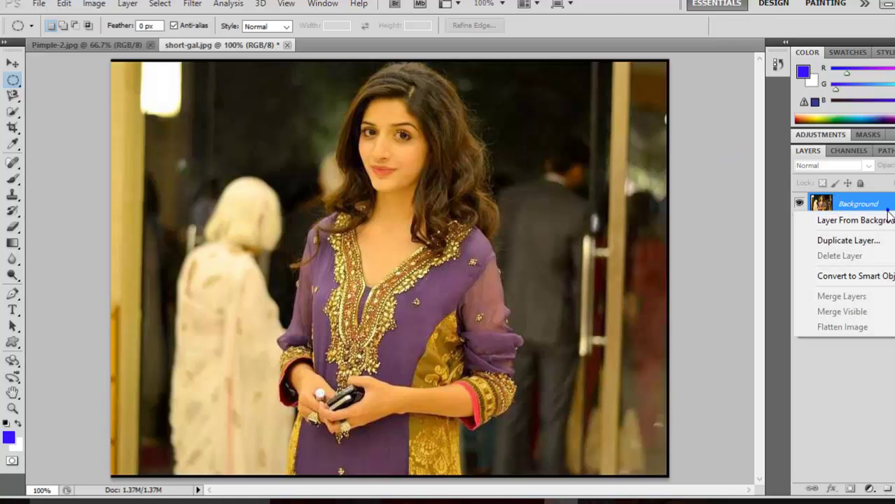
click(851, 241)
click(588, 147)
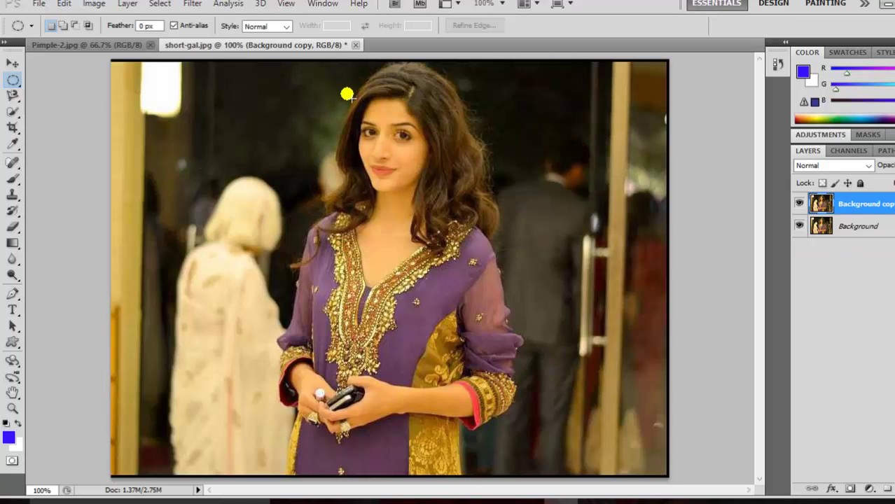
drag(382, 127, 434, 203)
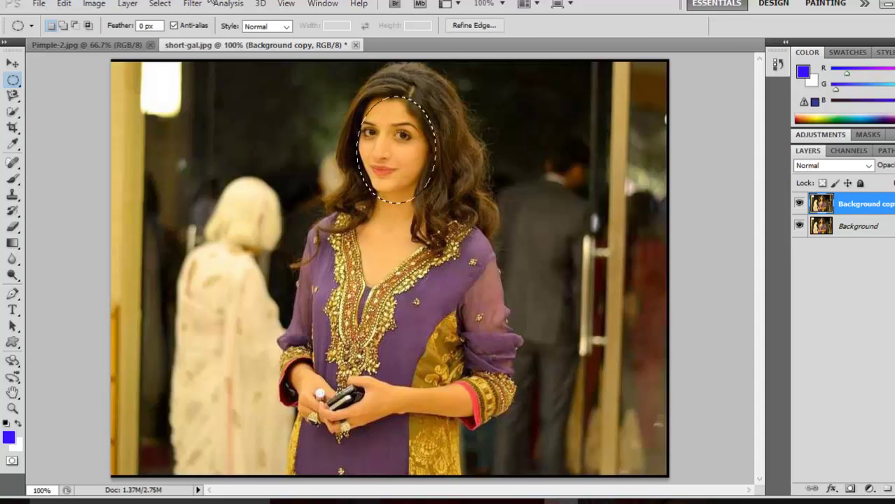
click(152, 5)
mouse_move(210, 156)
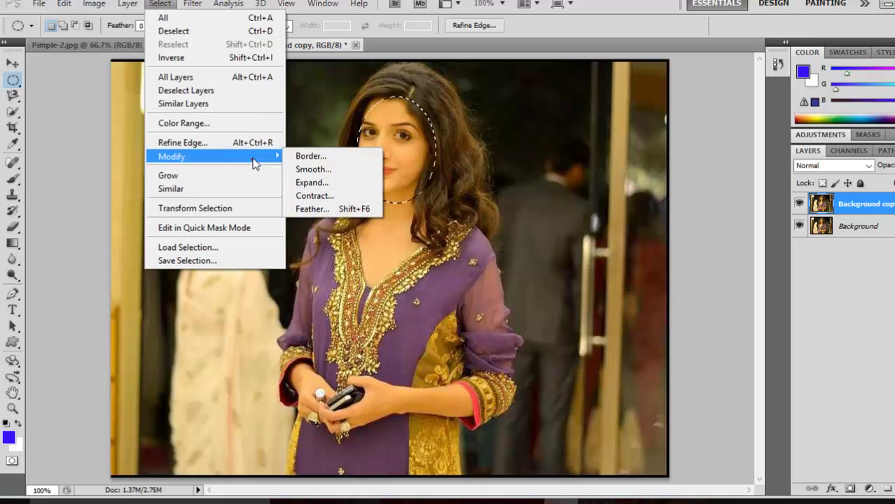
- Feather the face selection by 30 pixels and invert it to select everything except the face
click(334, 210)
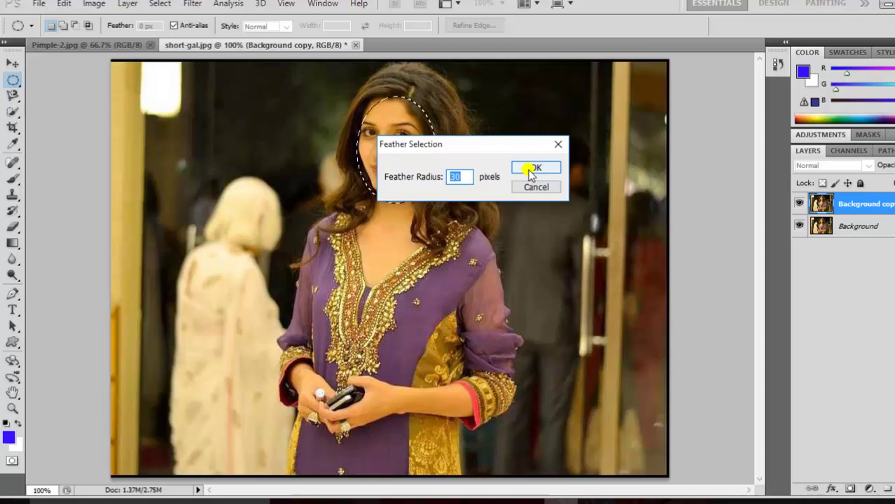
click(529, 168)
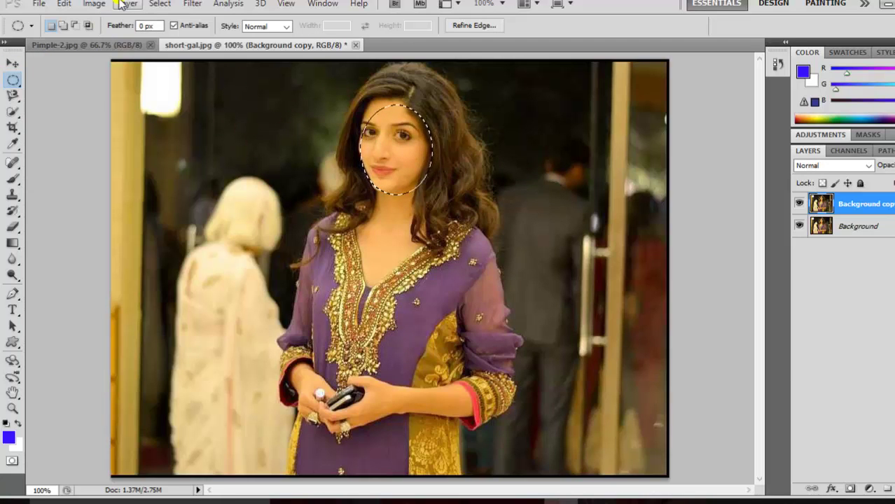
click(153, 4)
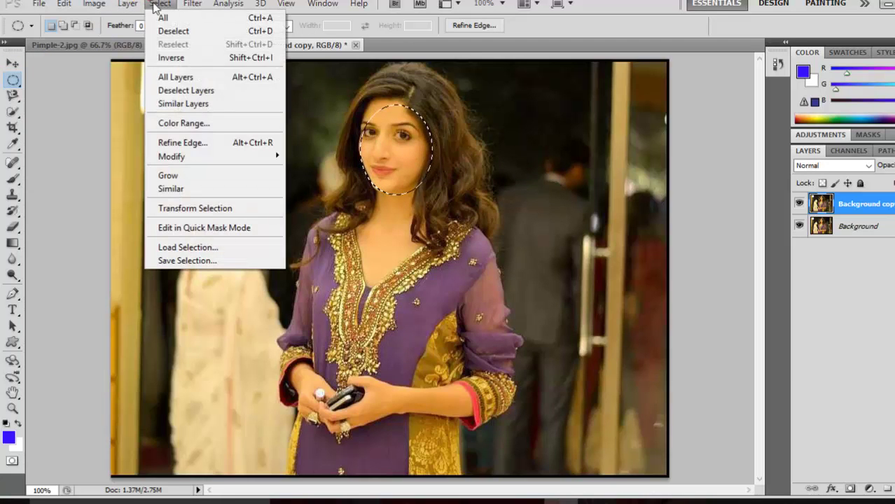
click(190, 61)
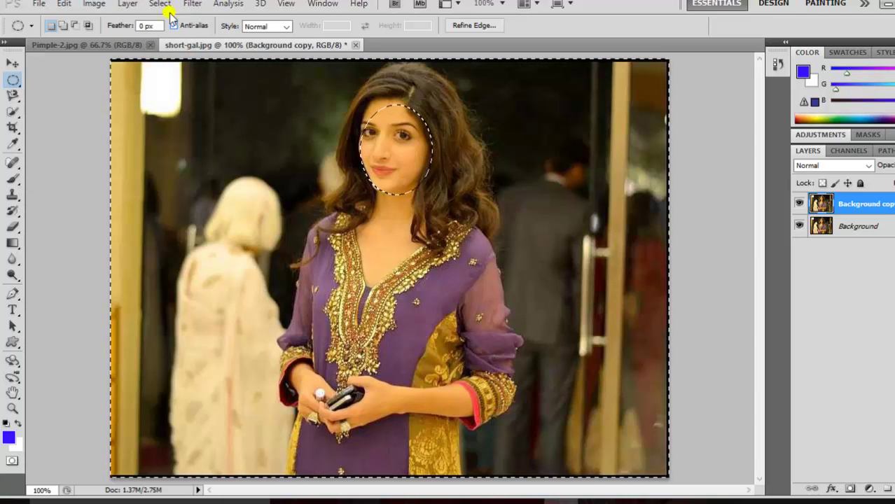
click(192, 4)
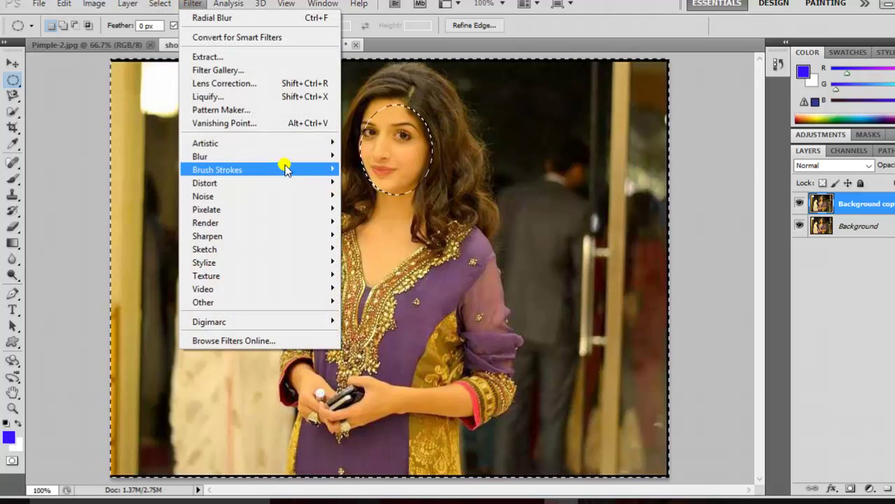
mouse_move(201, 156)
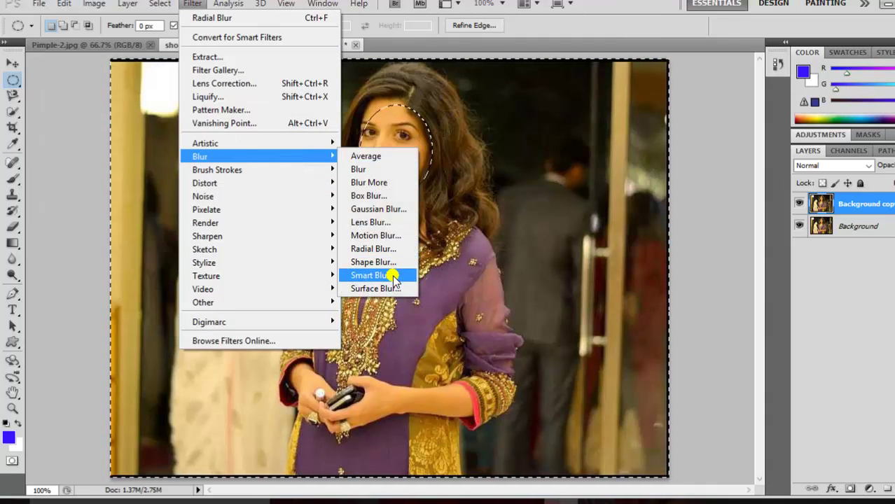
click(384, 238)
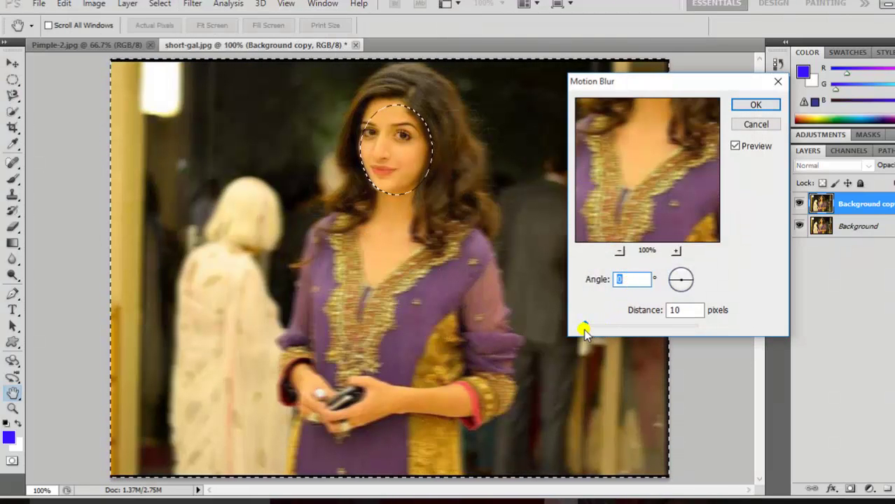
drag(587, 326, 605, 328)
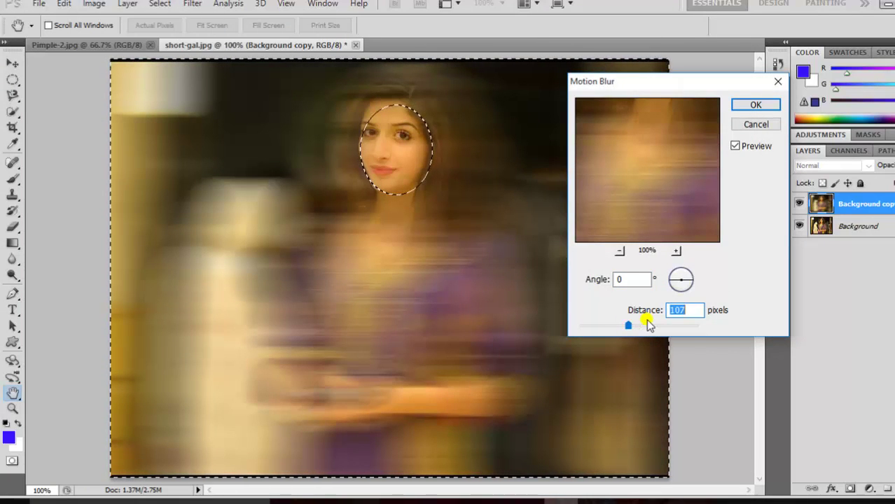
drag(628, 324, 652, 327)
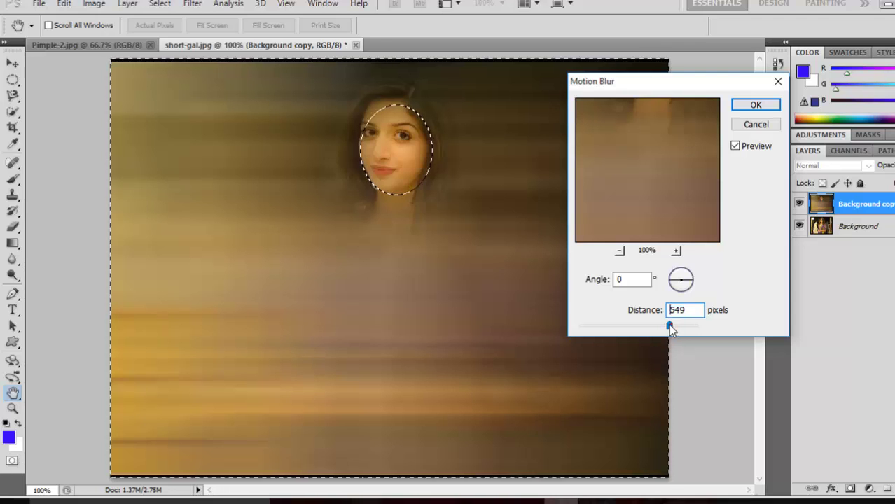
drag(670, 327, 656, 326)
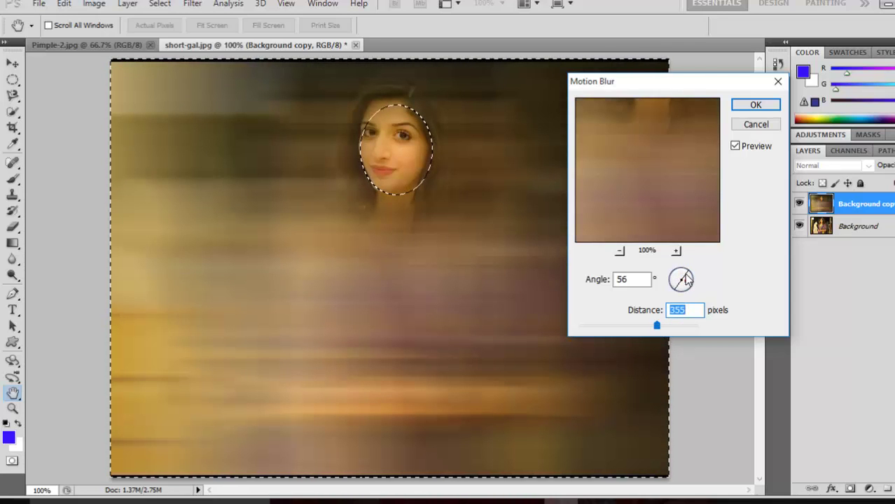
click(685, 279)
click(690, 285)
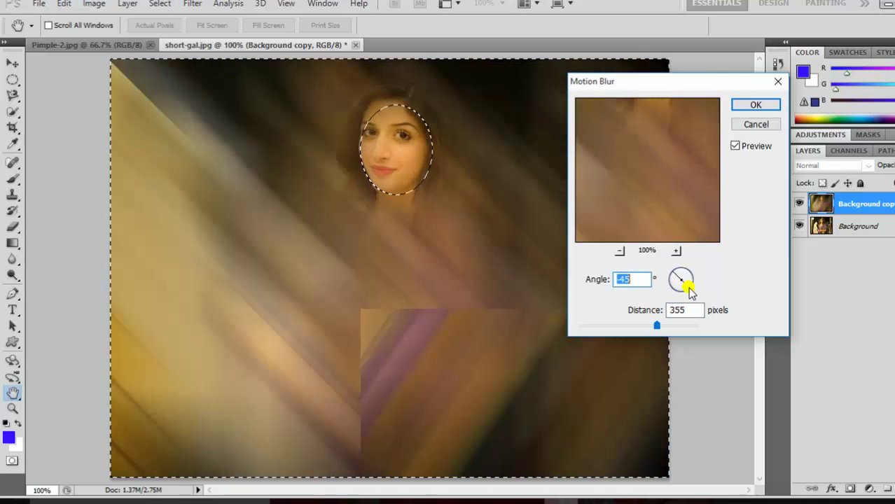
click(749, 105)
click(601, 184)
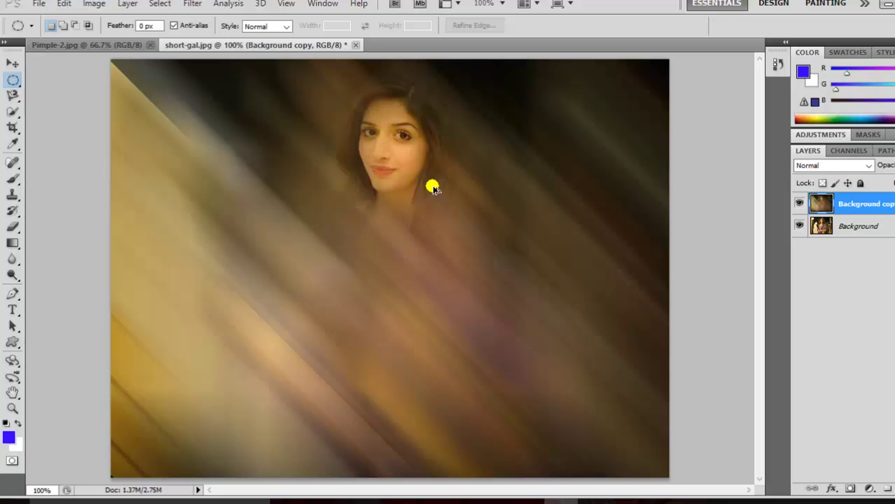
key(ctrl+shift+d)
click(191, 5)
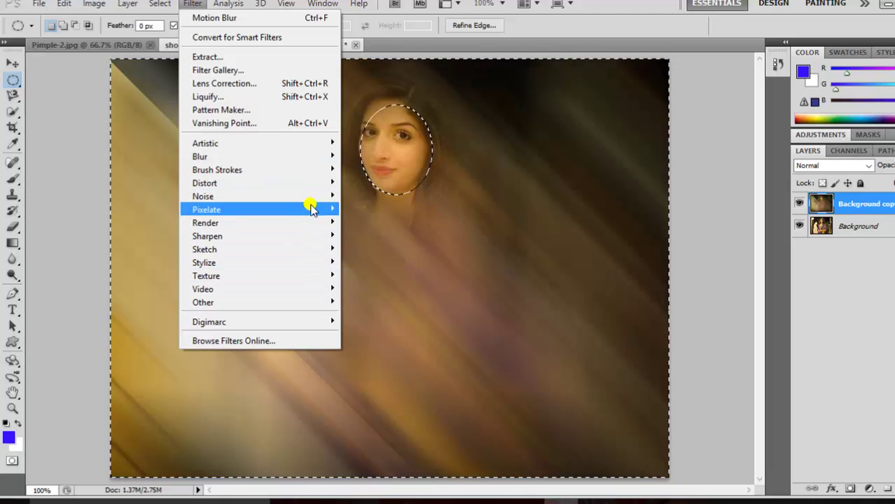
mouse_move(255, 156)
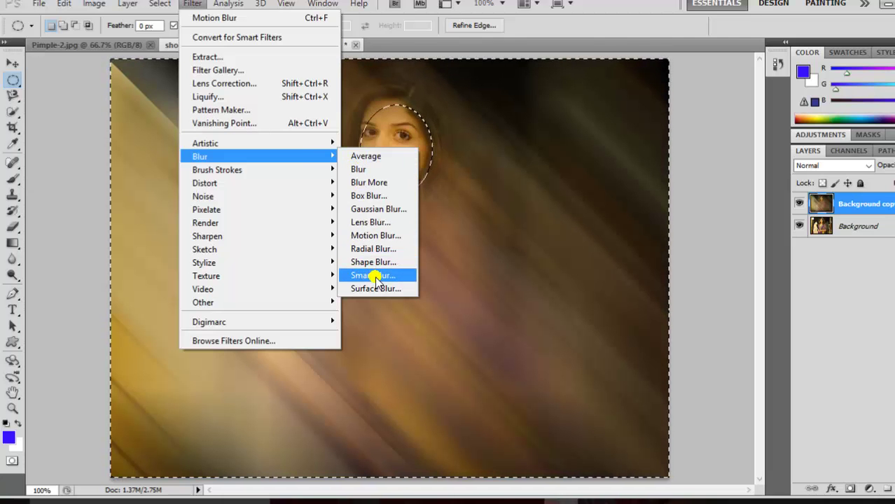
click(371, 236)
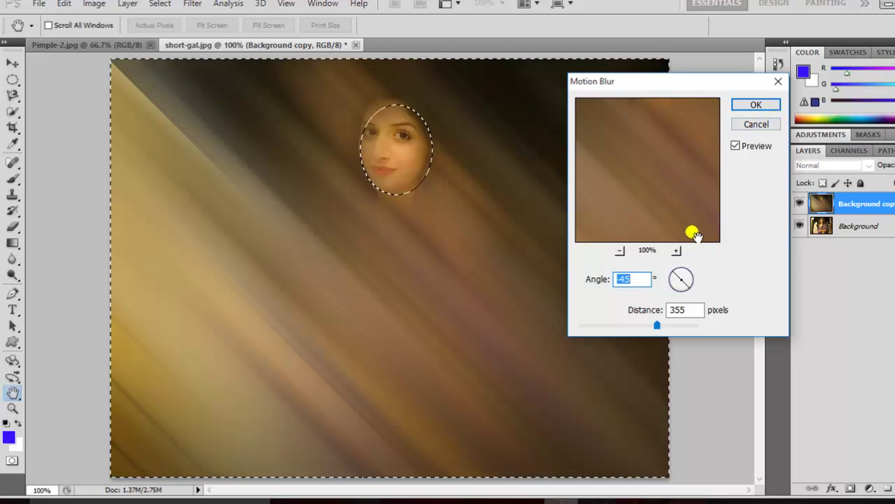
drag(632, 326, 626, 326)
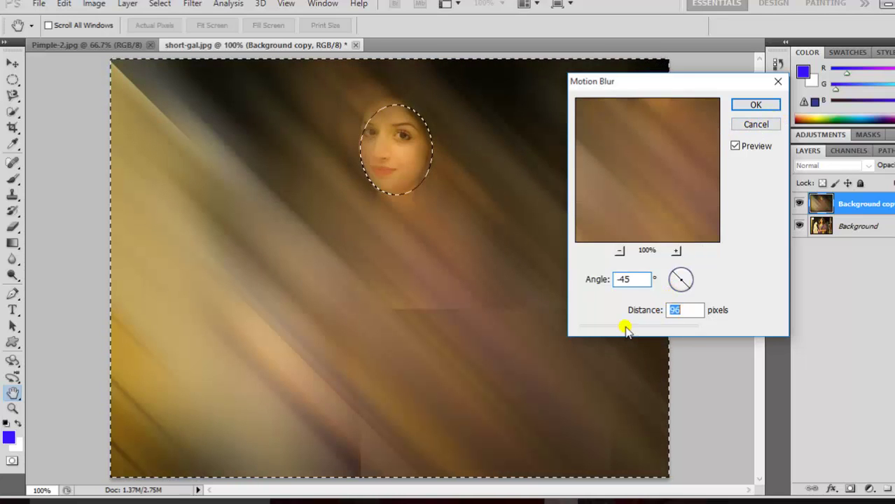
click(750, 126)
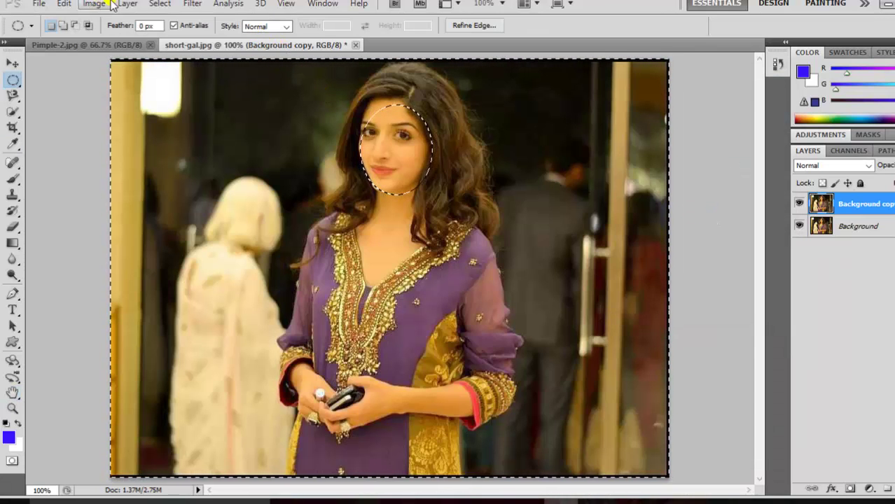
- Apply a trial Motion Blur around the face and deselect to view the result
click(193, 5)
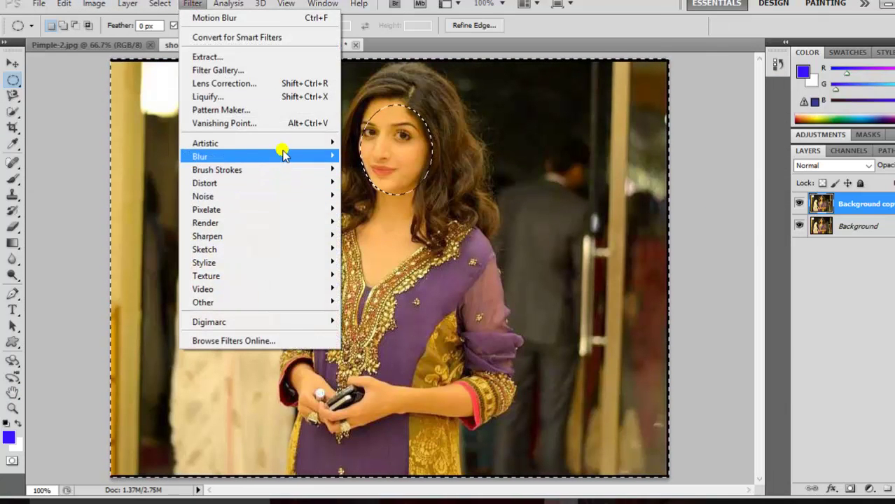
mouse_move(259, 156)
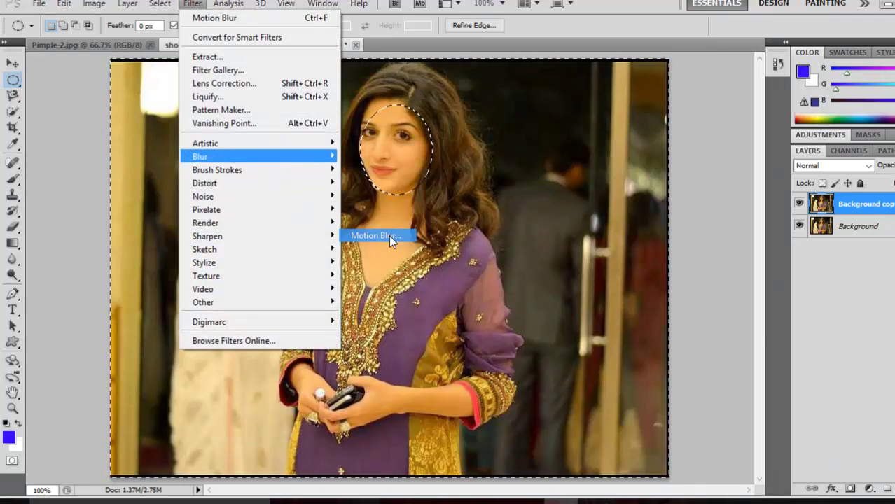
click(388, 236)
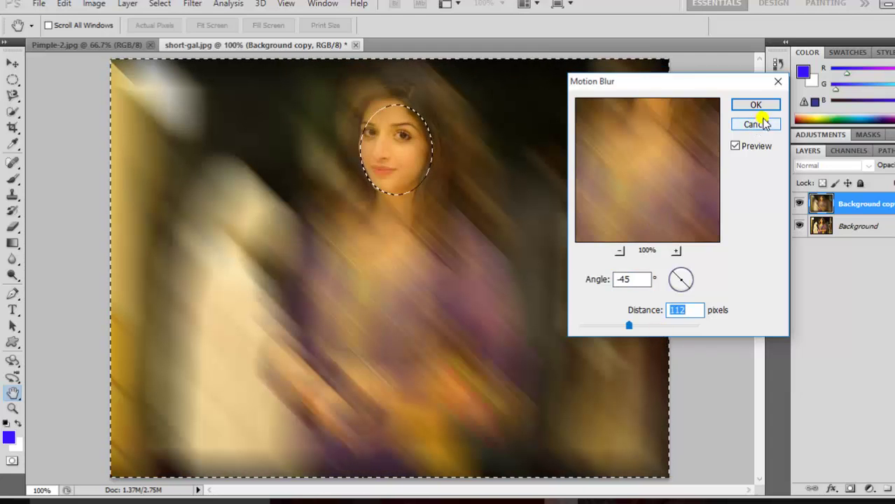
click(755, 106)
key(ctrl+d)
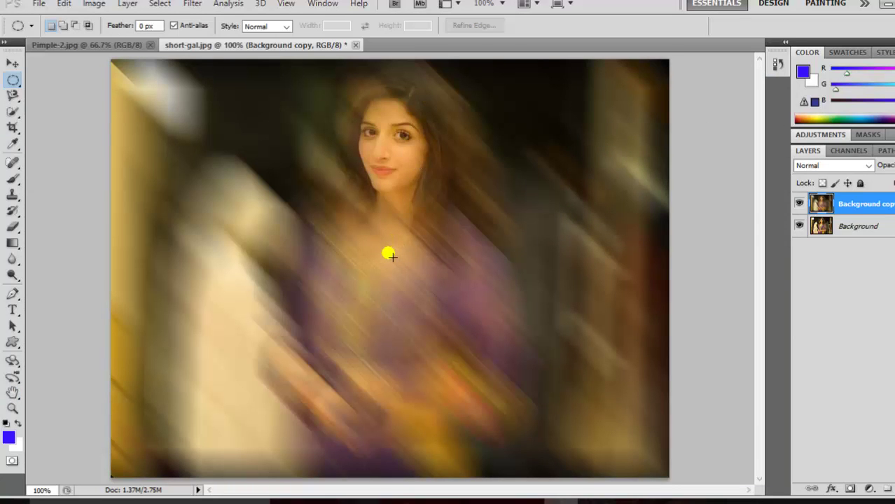
- Undo the motion blur and restore the inverted face selection, glancing at Pimple-2.jpg
key(ctrl+shift+d)
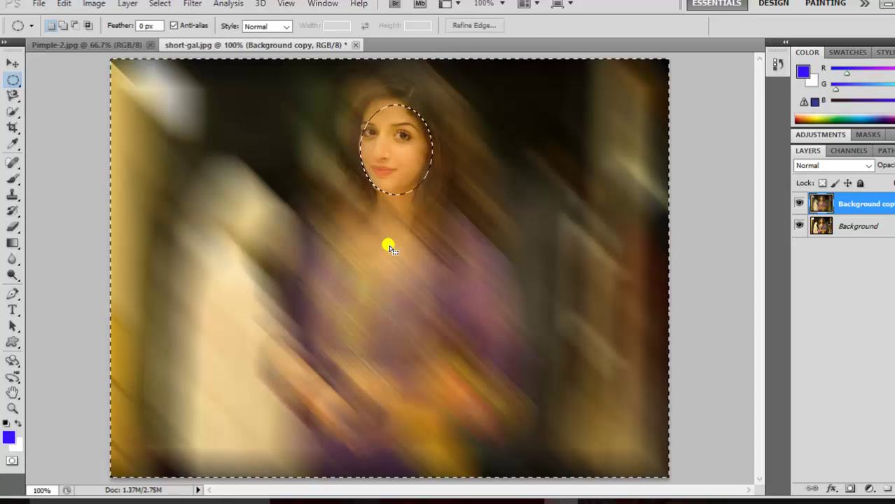
key(ctrl+alt+z)
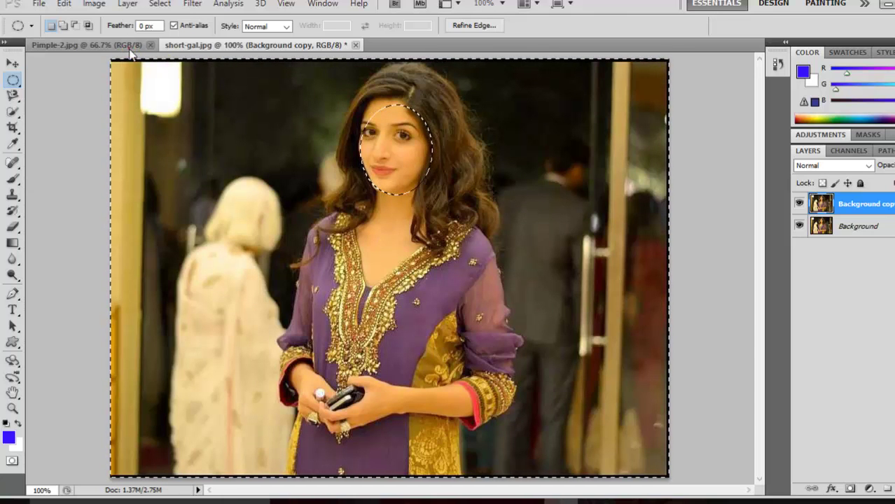
click(130, 45)
click(204, 46)
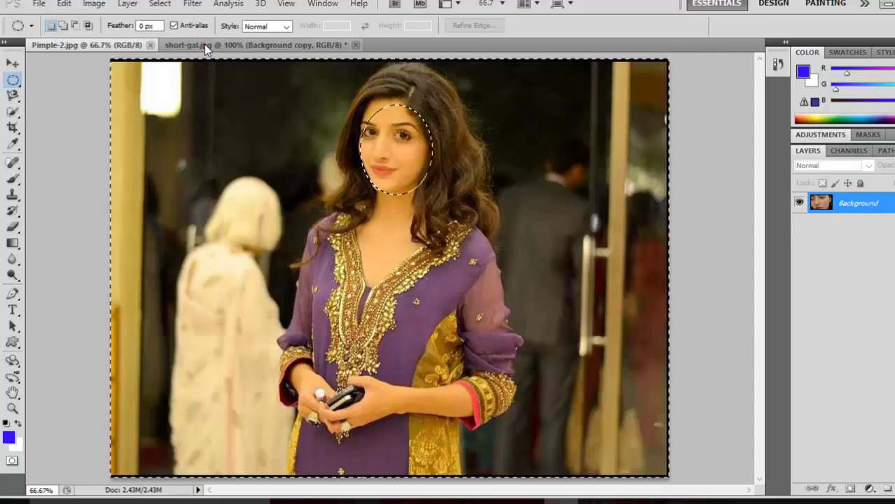
click(192, 5)
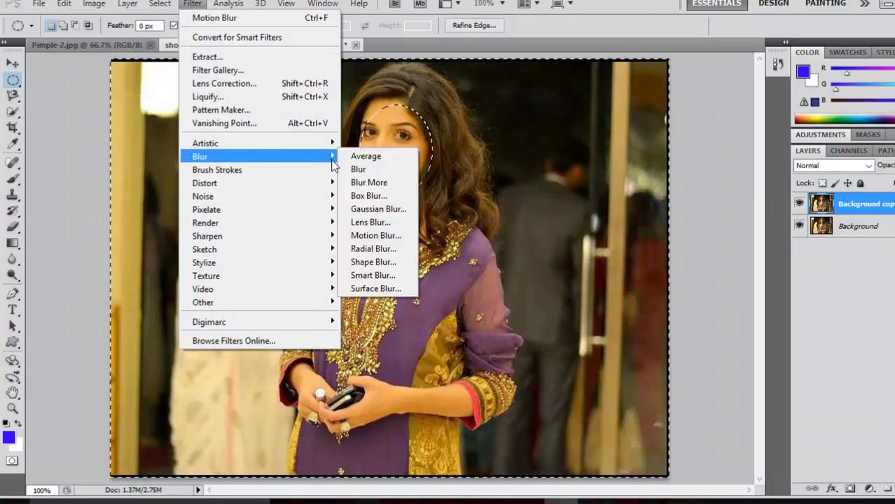
mouse_move(255, 156)
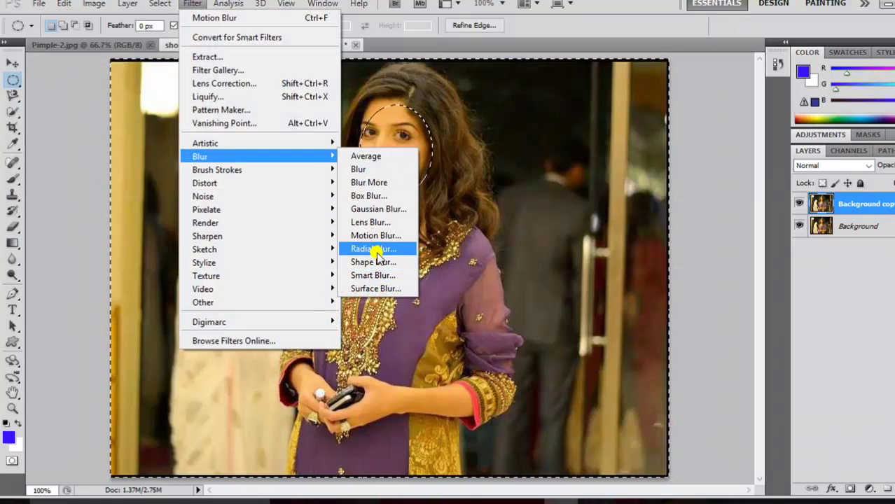
click(375, 250)
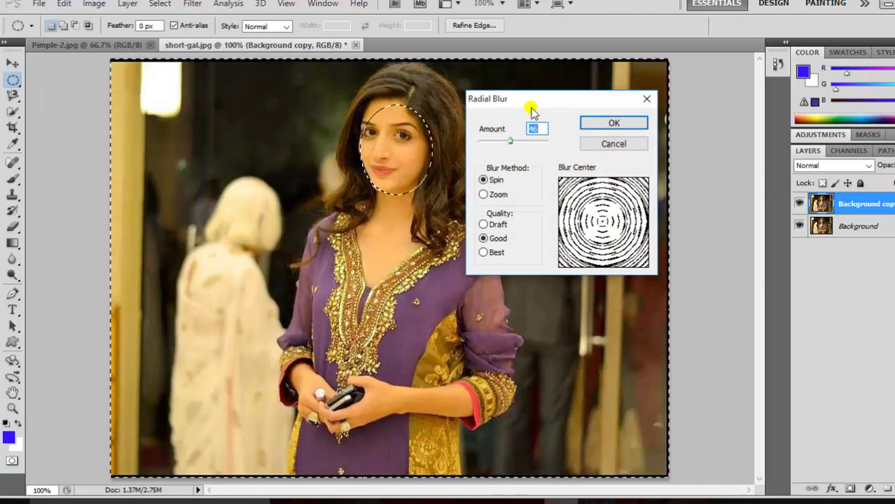
drag(535, 108, 641, 113)
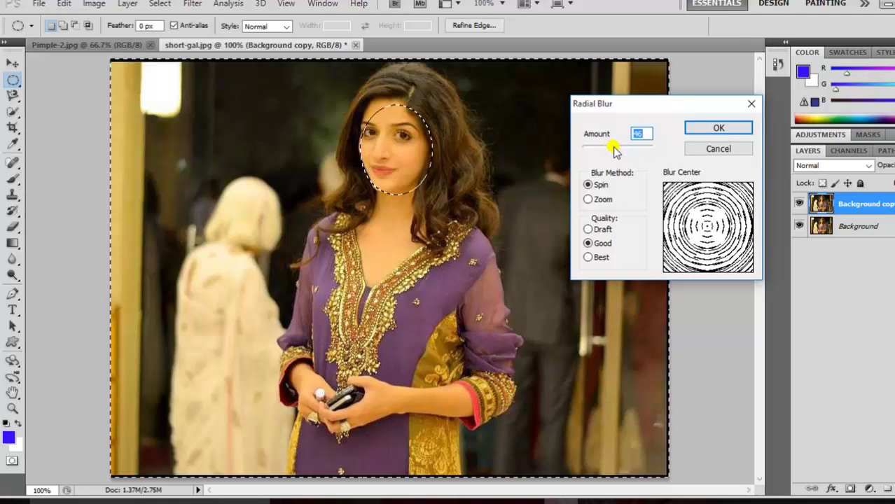
drag(614, 149, 603, 155)
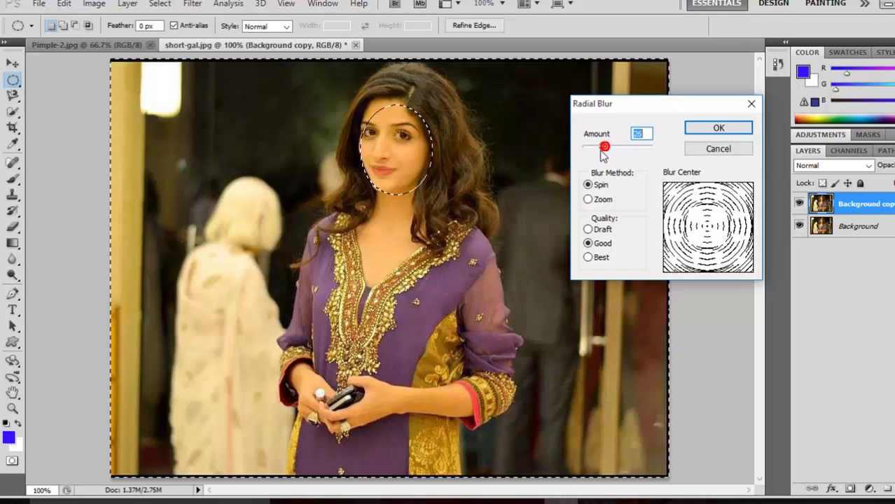
drag(603, 154, 608, 154)
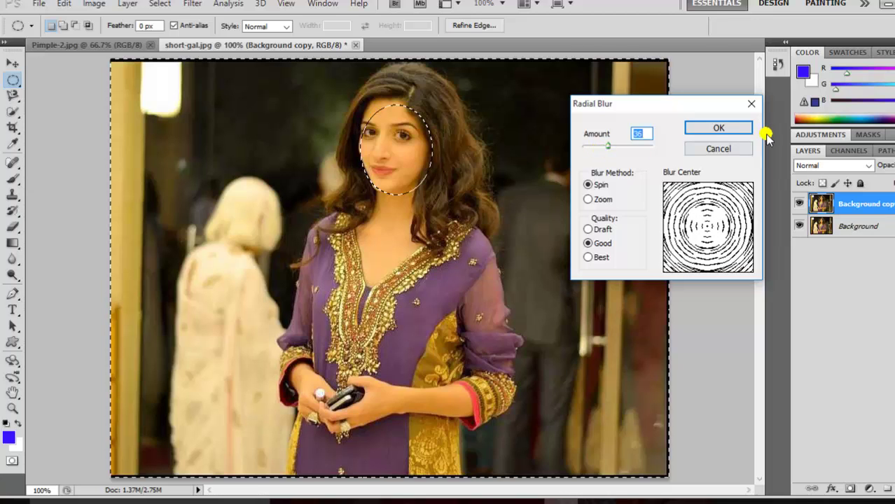
click(719, 128)
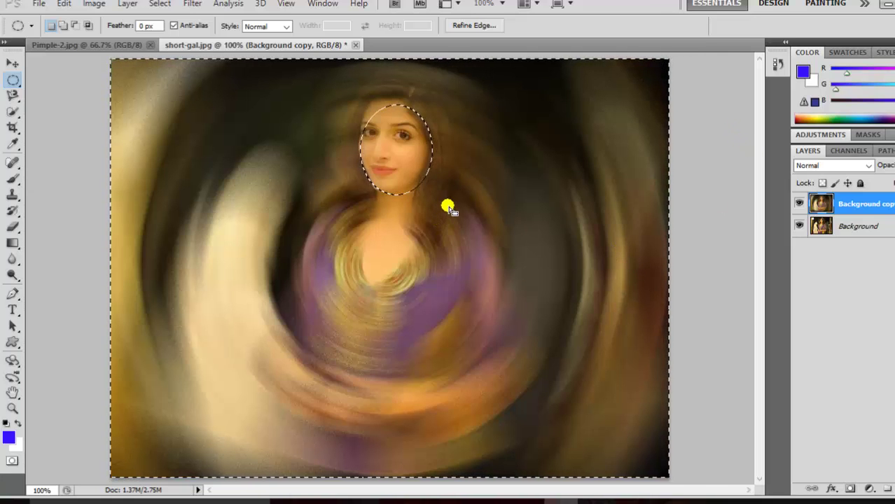
key(ctrl+d)
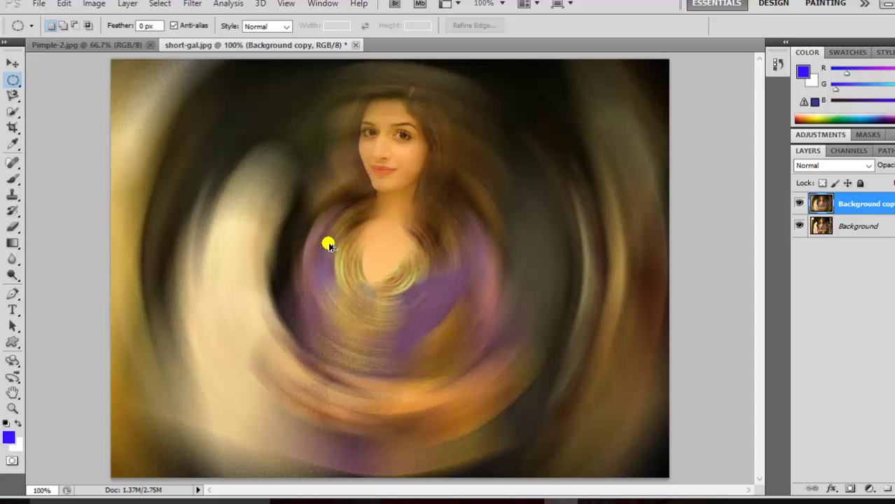
key(ctrl+alt+z)
key(ctrl+alt+z)
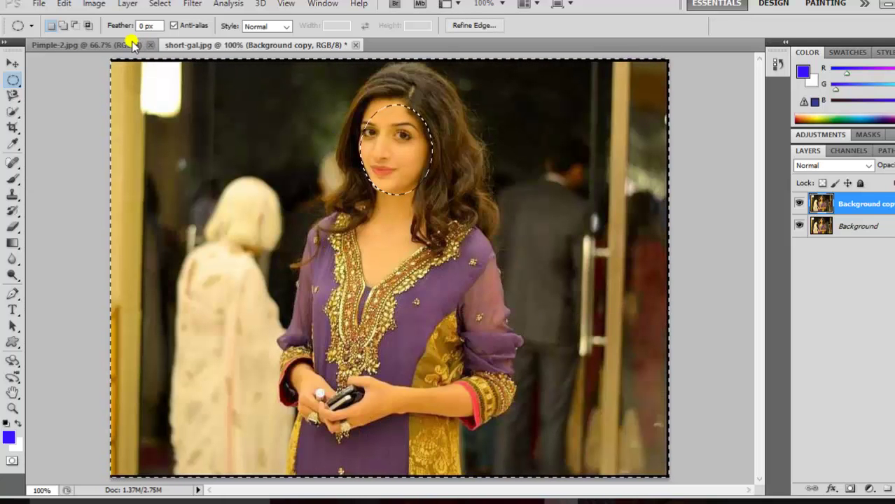
- Open Seaside-Russian-girls-HD-picture.jpg from the Open dialog as a new document
click(133, 46)
click(236, 45)
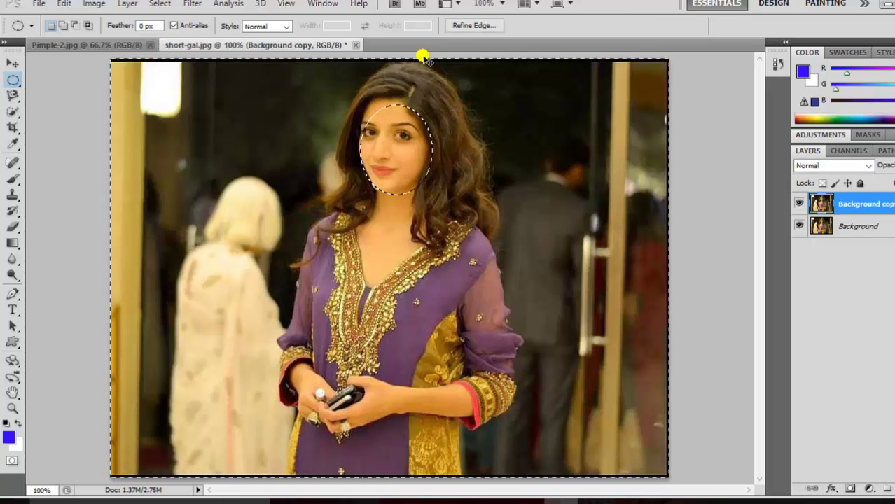
key(ctrl+o)
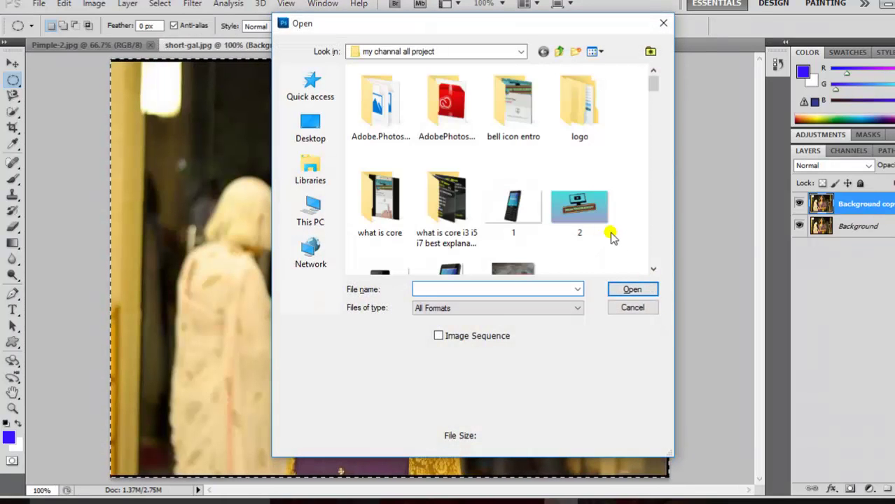
scroll(610, 236, down, 5)
scroll(610, 237, down, 3)
scroll(611, 237, down, 3)
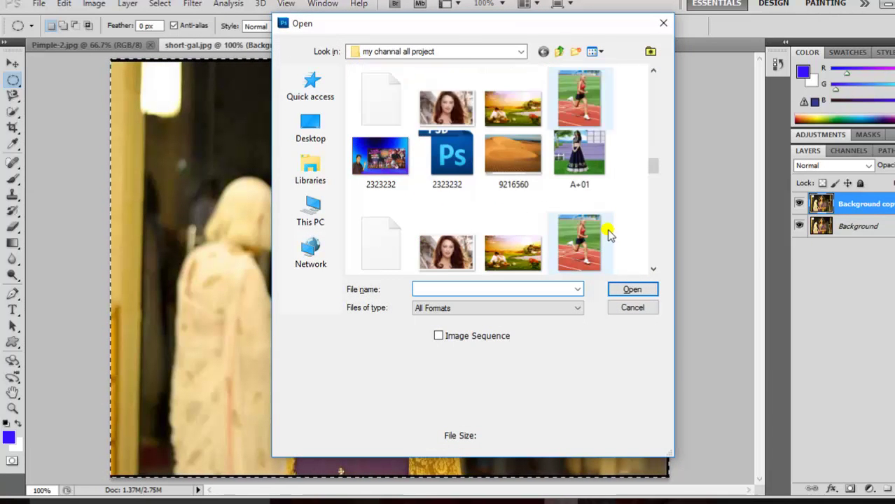
scroll(607, 235, down, 3)
scroll(605, 233, down, 3)
scroll(579, 228, down, 2)
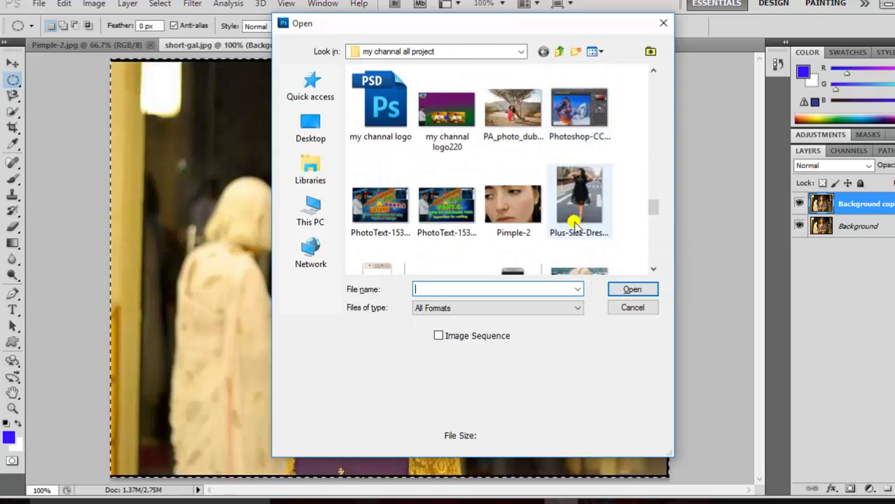
scroll(570, 224, down, 3)
scroll(568, 224, down, 3)
scroll(564, 222, down, 3)
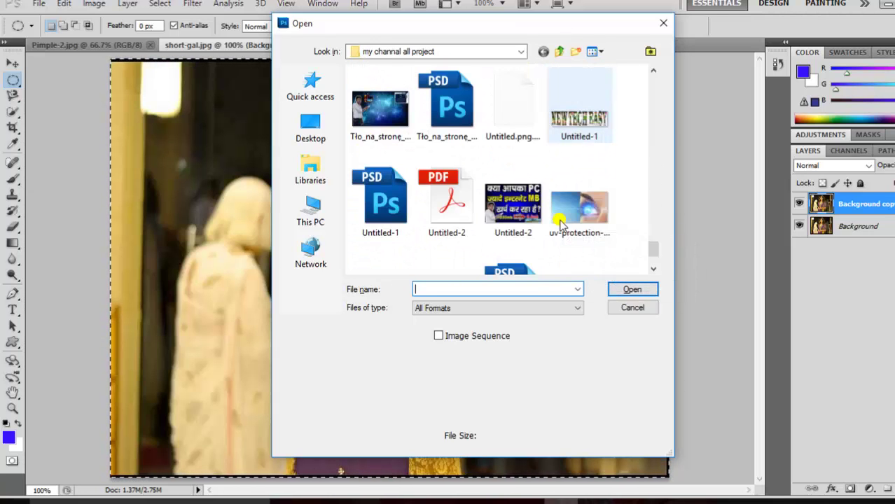
scroll(560, 223, down, 2)
scroll(560, 223, up, 3)
scroll(560, 222, up, 3)
scroll(560, 223, up, 3)
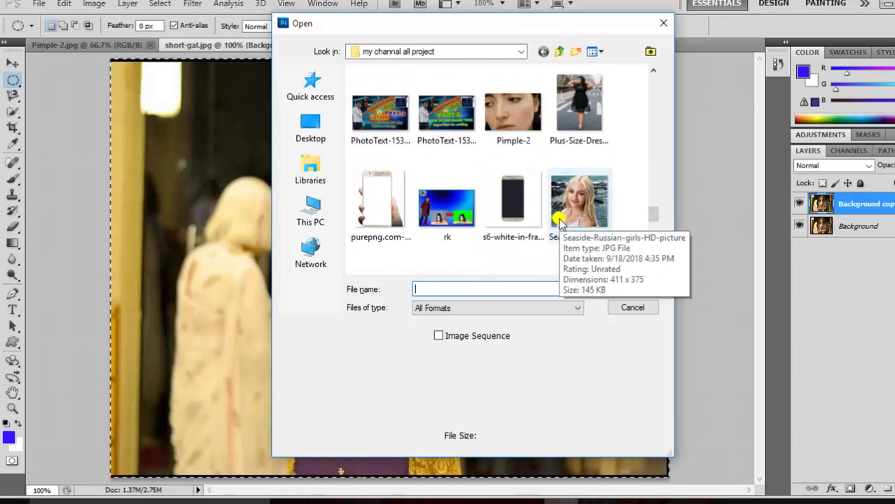
scroll(560, 210, up, 3)
scroll(535, 199, down, 3)
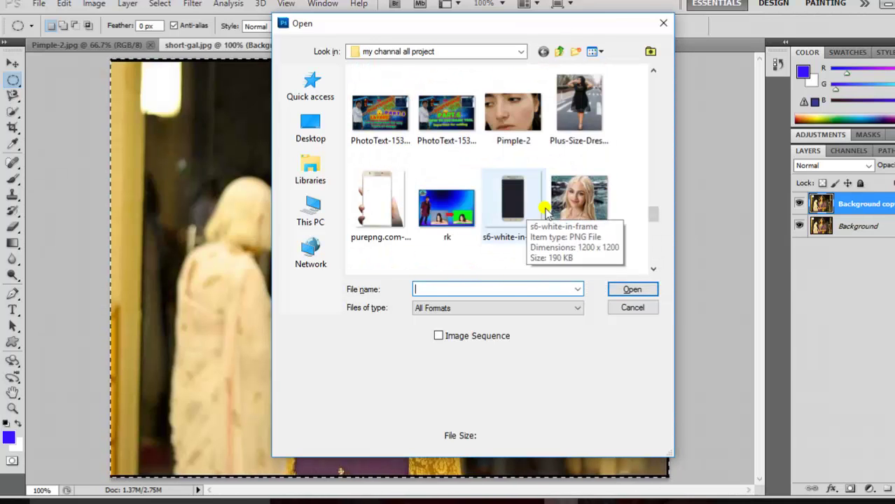
double_click(579, 202)
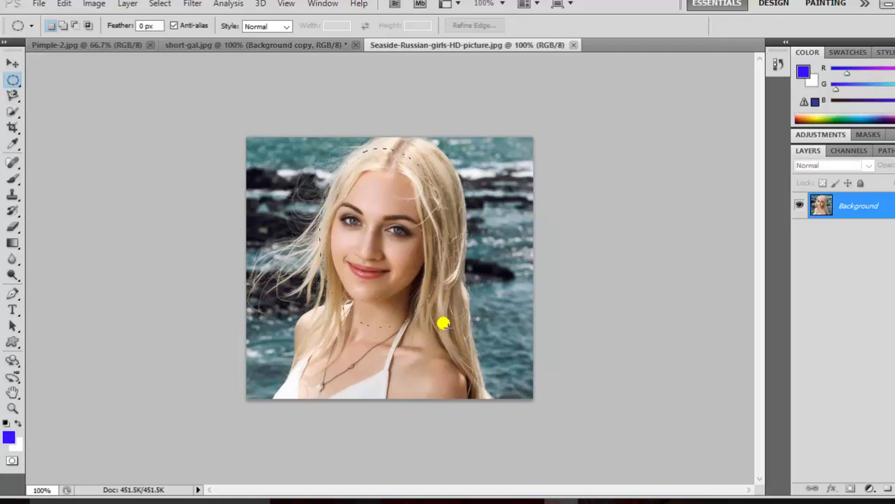
- Draw an oval around the girl's face, feather it, and invert the selection
drag(318, 147, 436, 313)
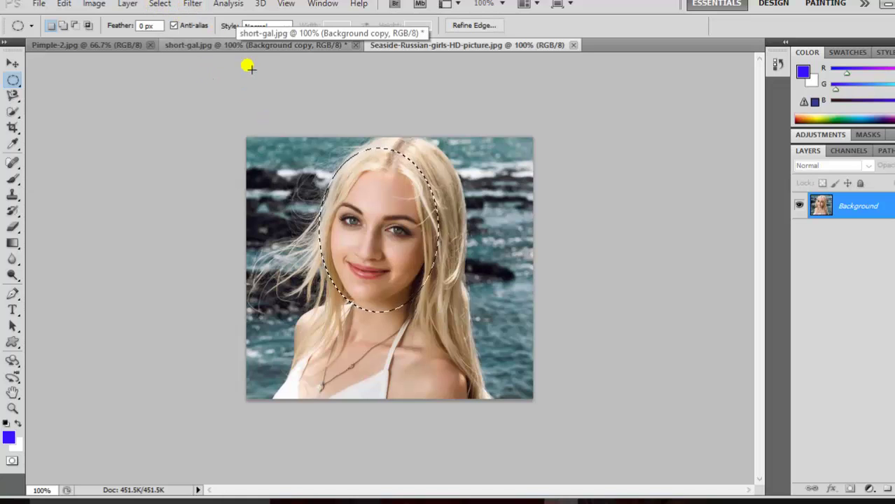
key(shift+F6)
key(Return)
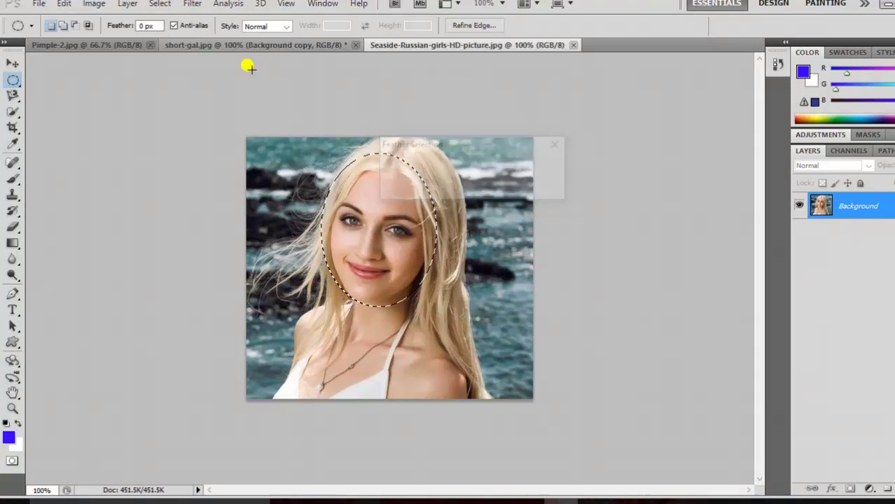
click(160, 4)
click(184, 58)
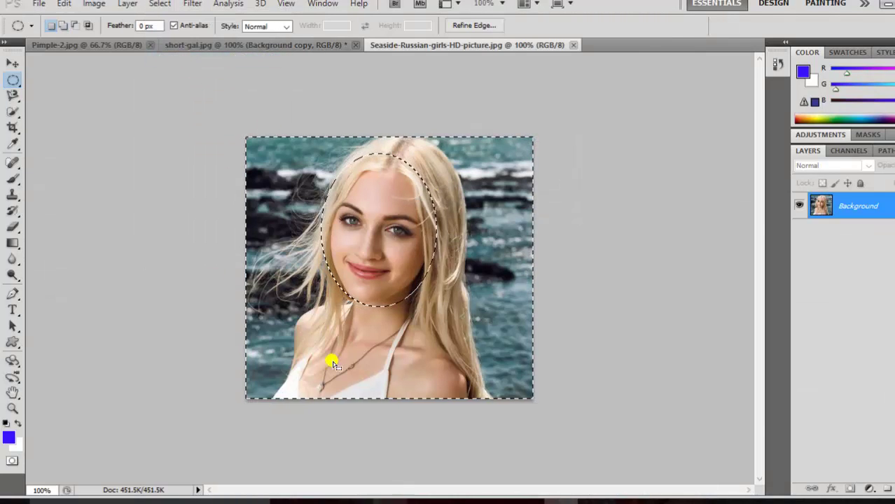
- Apply a trial spin Radial Blur to the background, then deselect and undo it
click(191, 4)
mouse_move(259, 156)
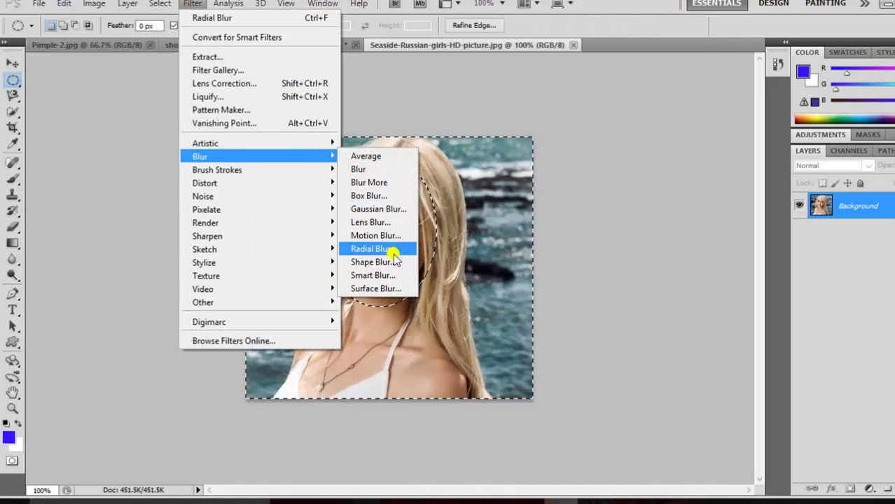
click(390, 248)
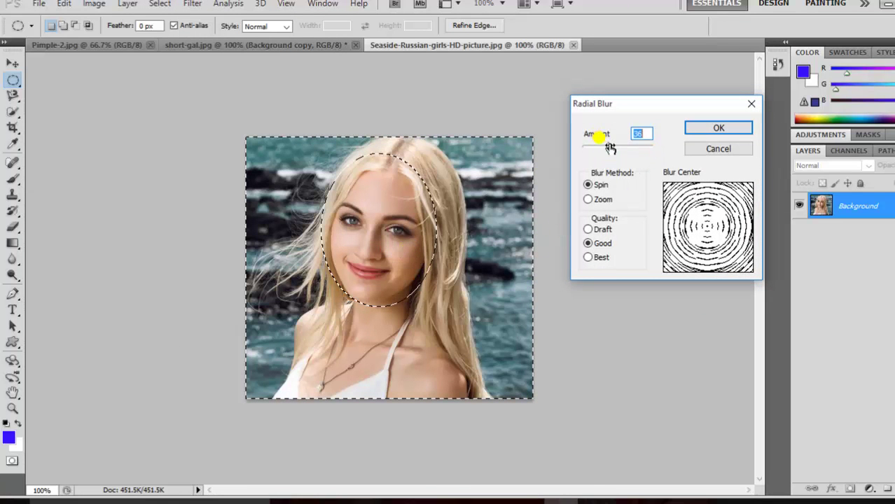
click(711, 129)
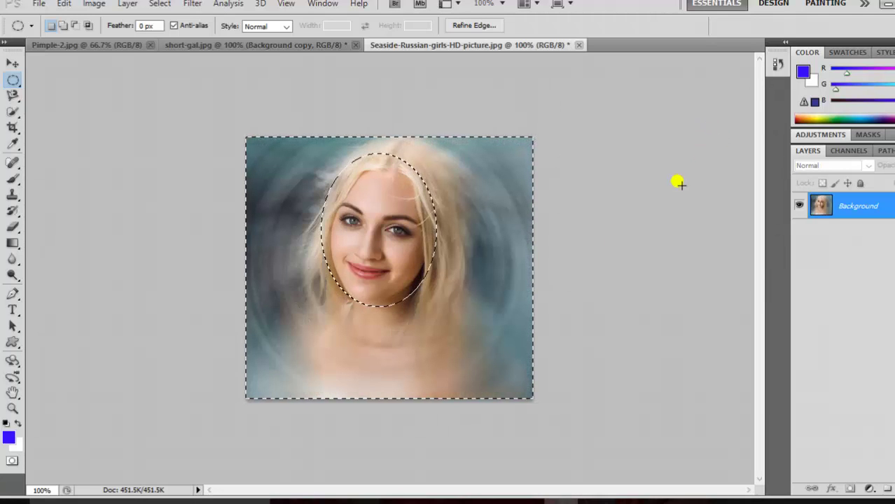
key(ctrl+d)
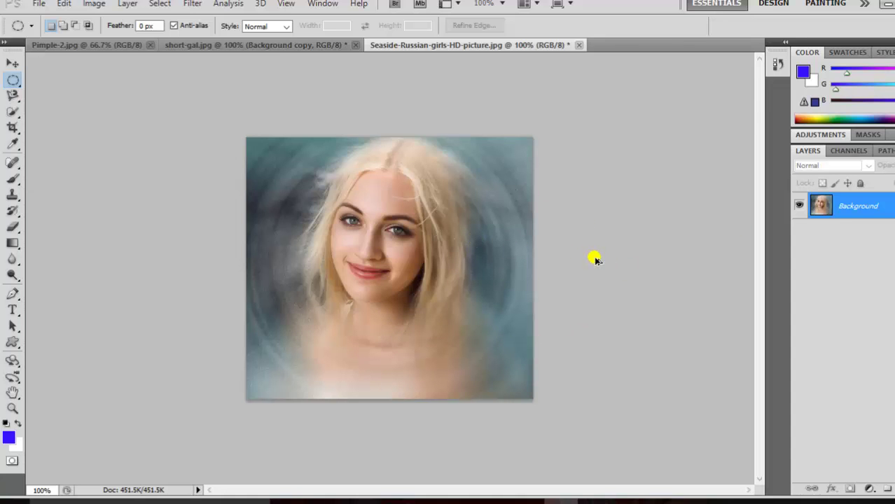
key(ctrl+z)
key(ctrl+alt+z)
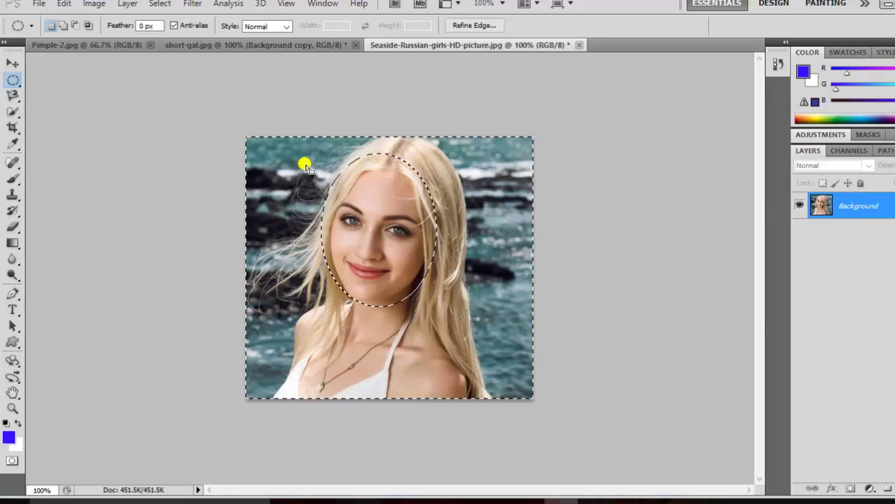
- Browse the Filter menu without applying anything, then switch to Pimple-2.jpg
click(193, 4)
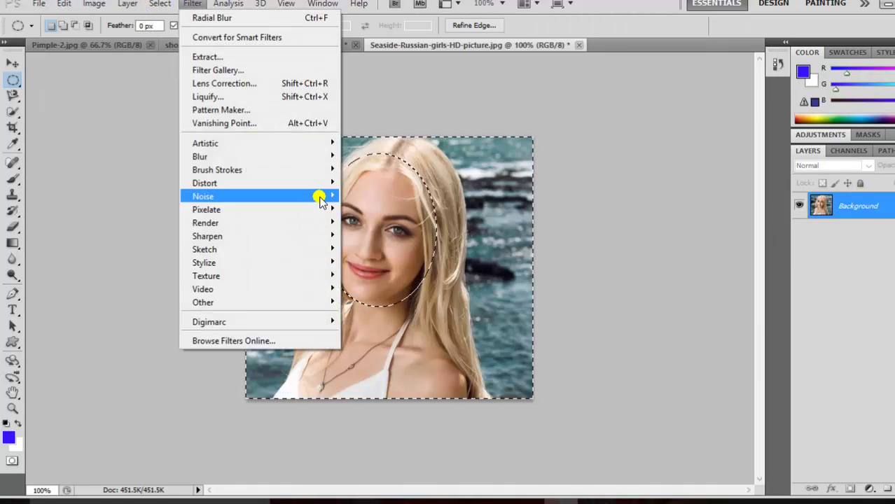
mouse_move(200, 156)
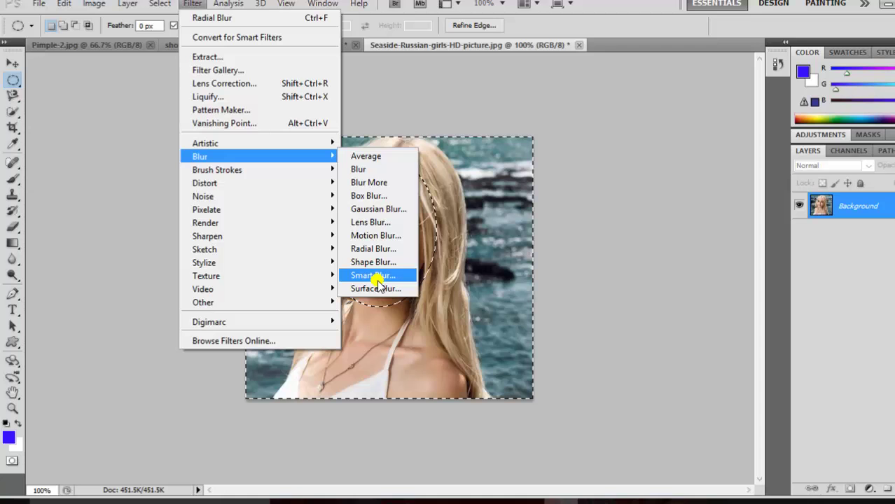
click(367, 76)
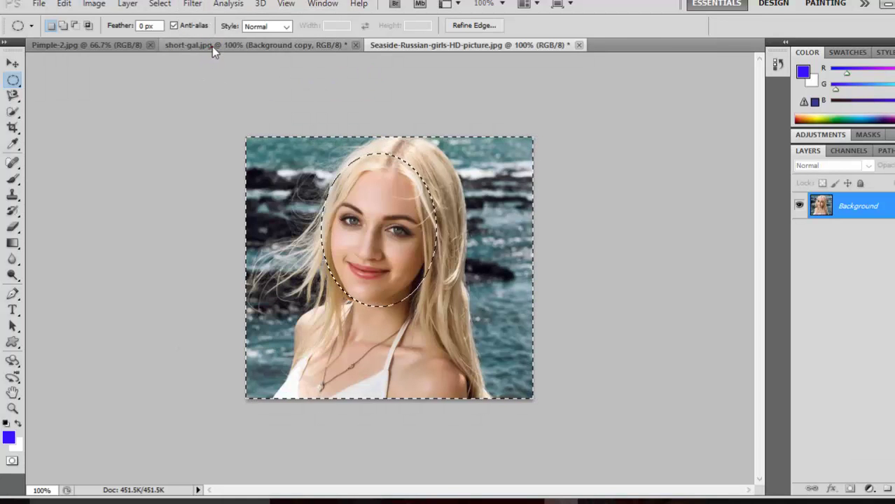
click(212, 46)
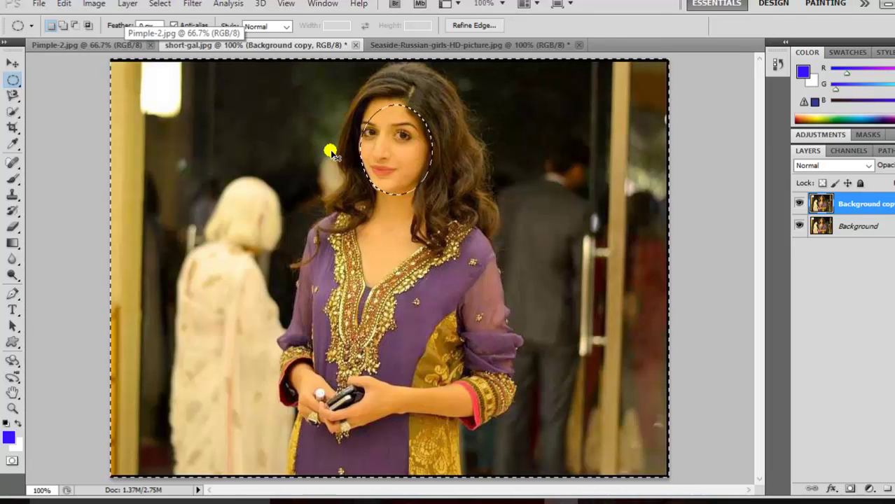
click(133, 44)
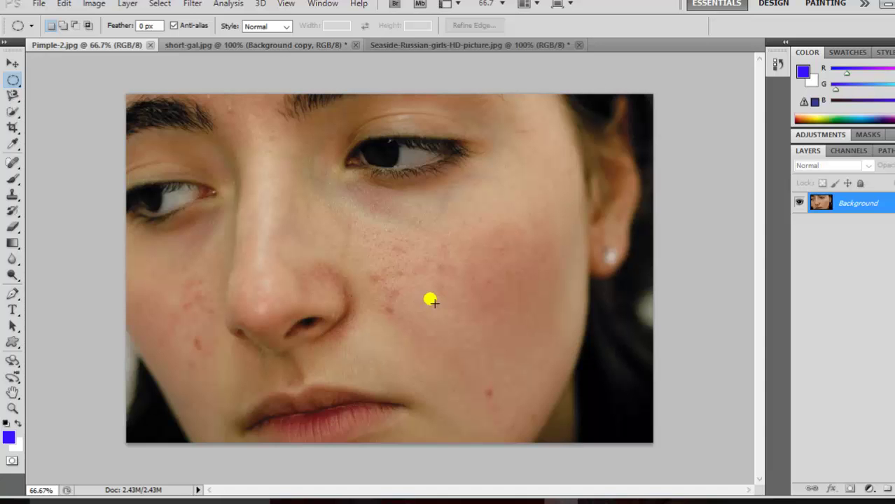
- Open Smart Blur on the face photo and set its mode to Edge Only
click(191, 5)
mouse_move(258, 156)
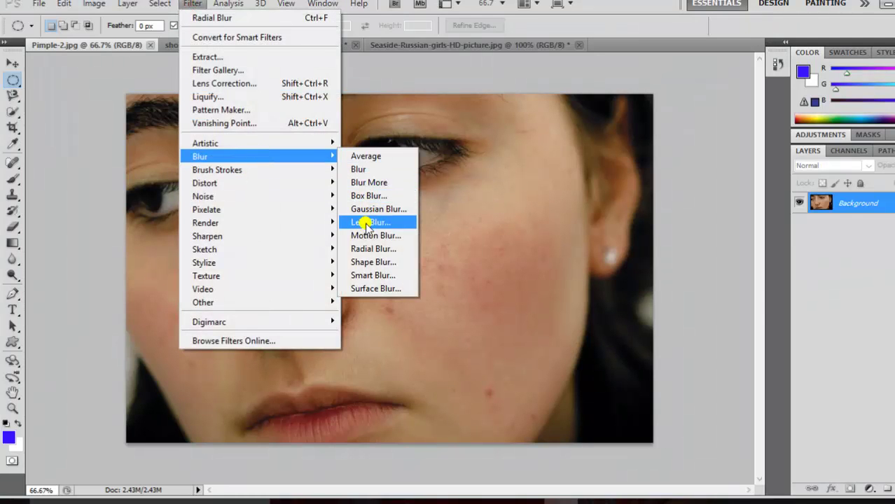
click(376, 274)
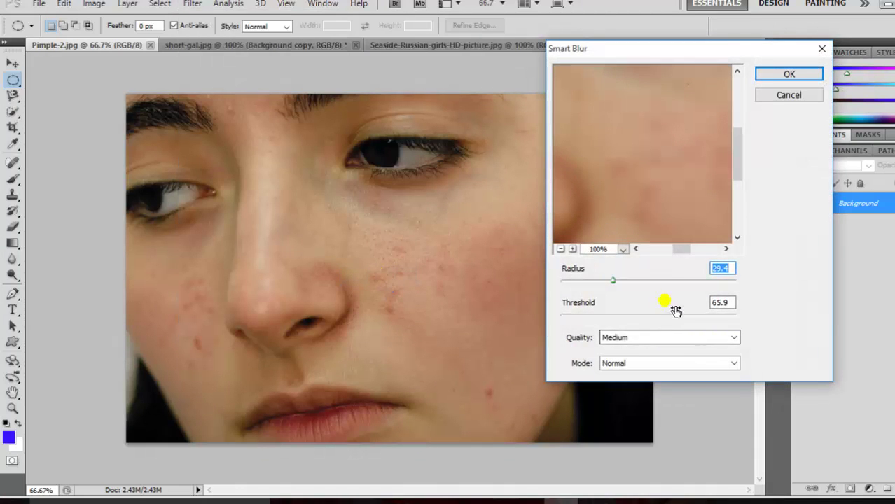
click(644, 365)
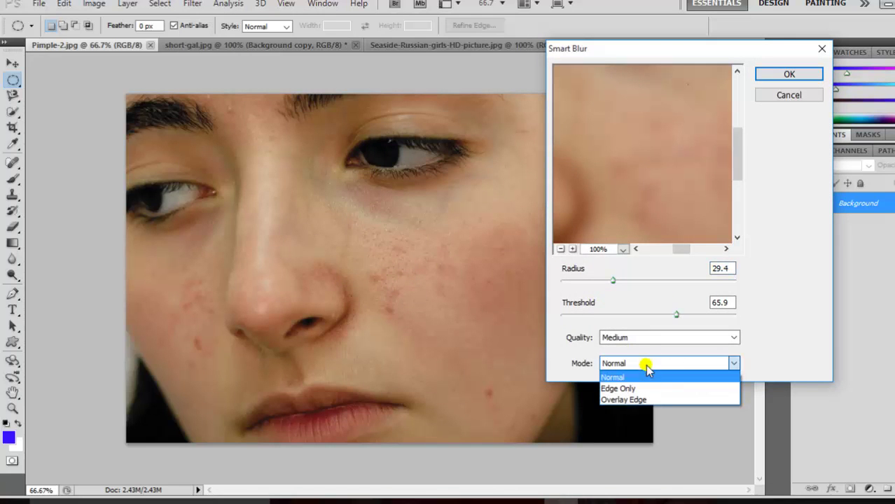
drag(644, 362, 652, 400)
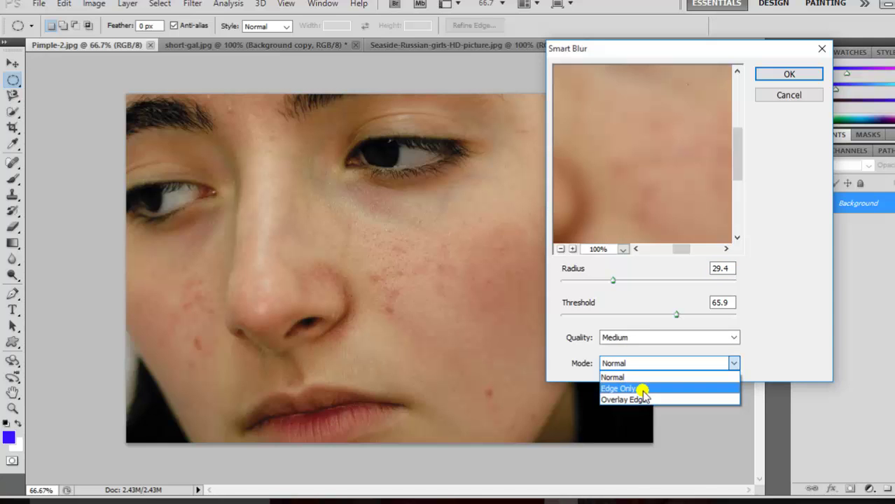
click(641, 390)
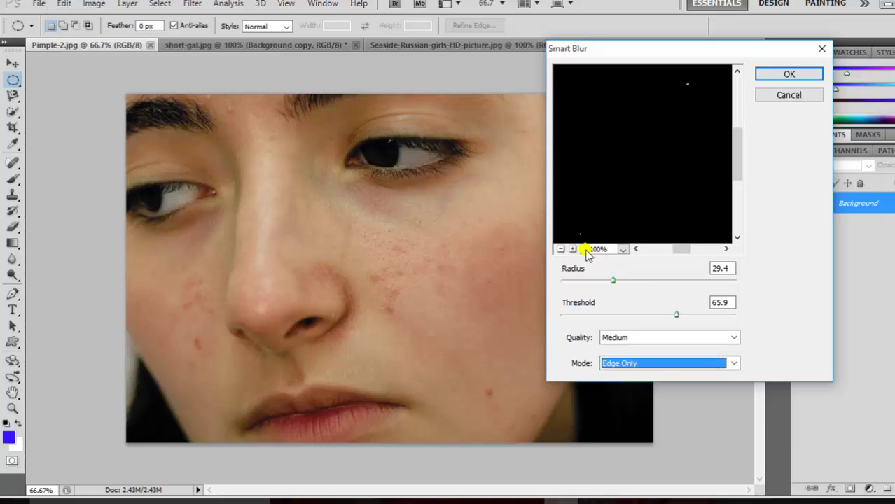
- Set the Smart Blur preview zoom to 25%, apply the edge-only blur, then undo it
click(561, 248)
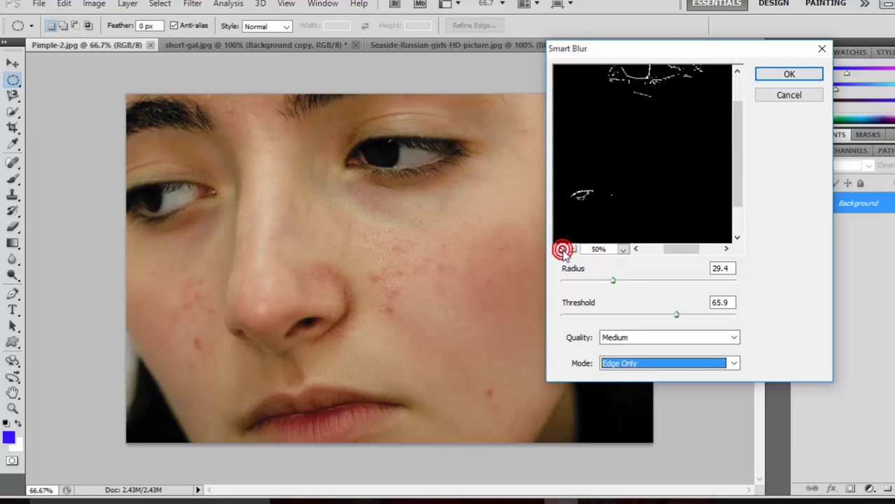
click(561, 249)
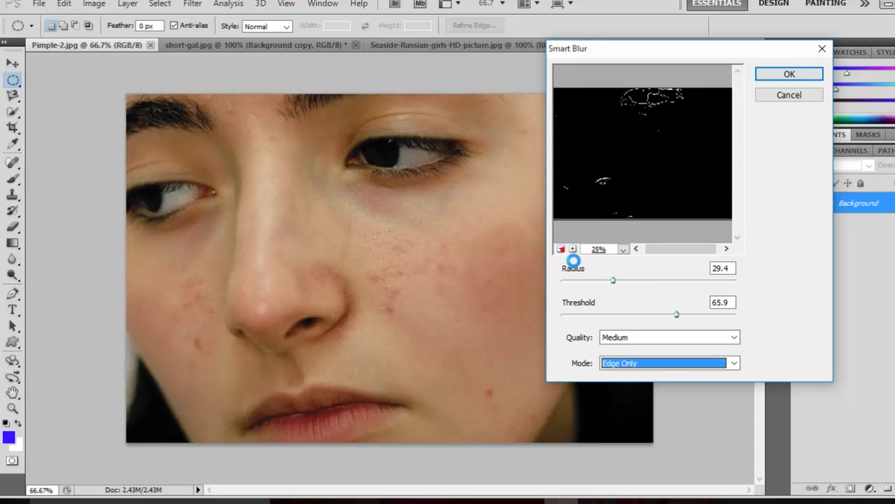
click(630, 238)
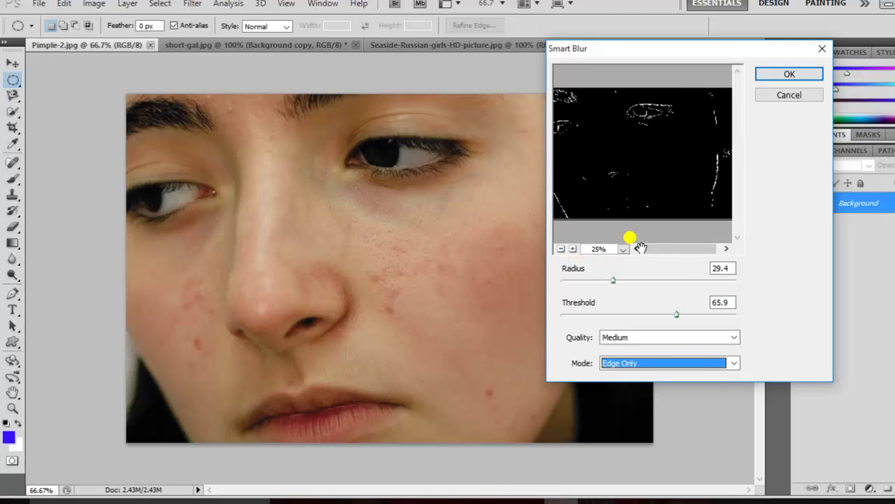
click(560, 249)
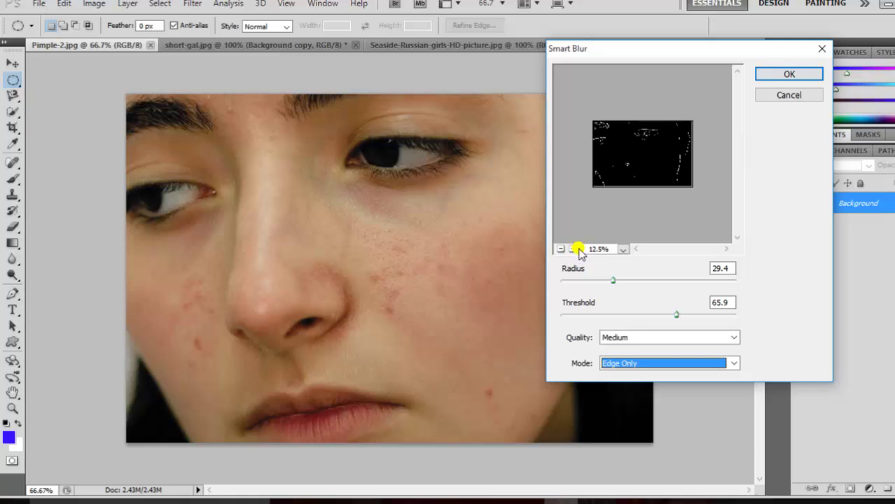
click(573, 249)
drag(702, 140, 683, 189)
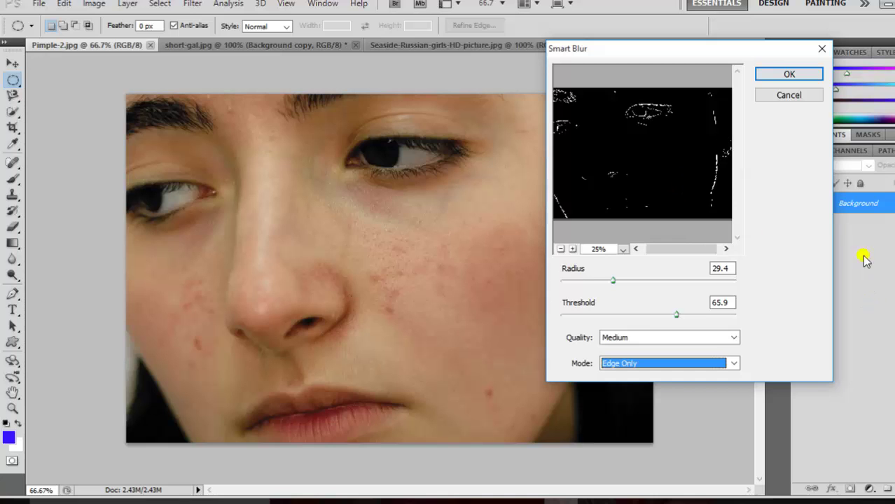
click(779, 76)
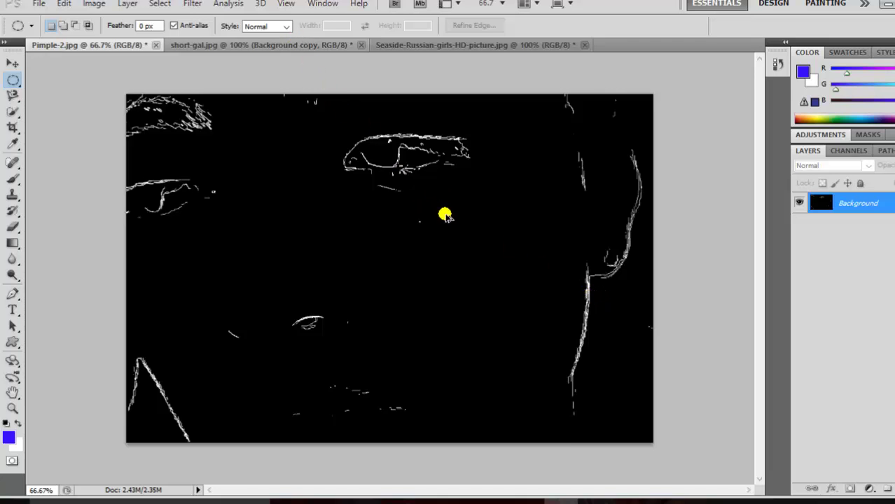
key(ctrl+z)
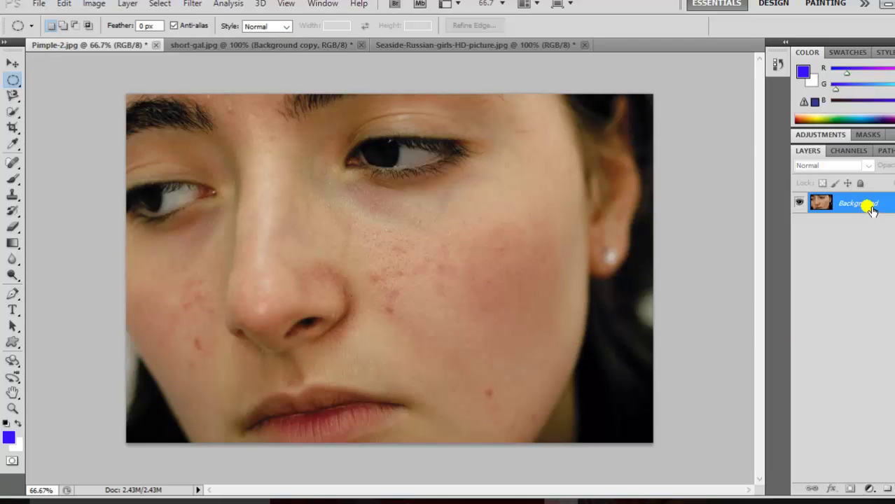
- Duplicate the Background layer and open Smart Blur with the preview at 25%
right_click(870, 209)
click(872, 237)
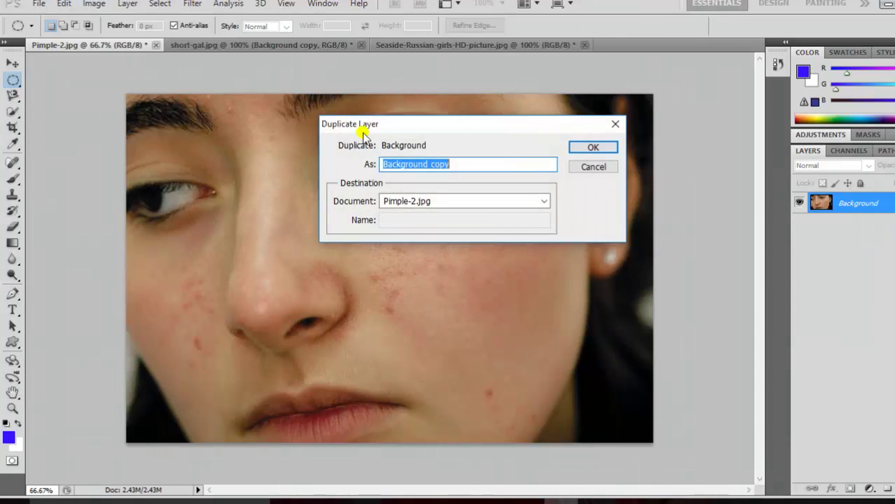
click(603, 147)
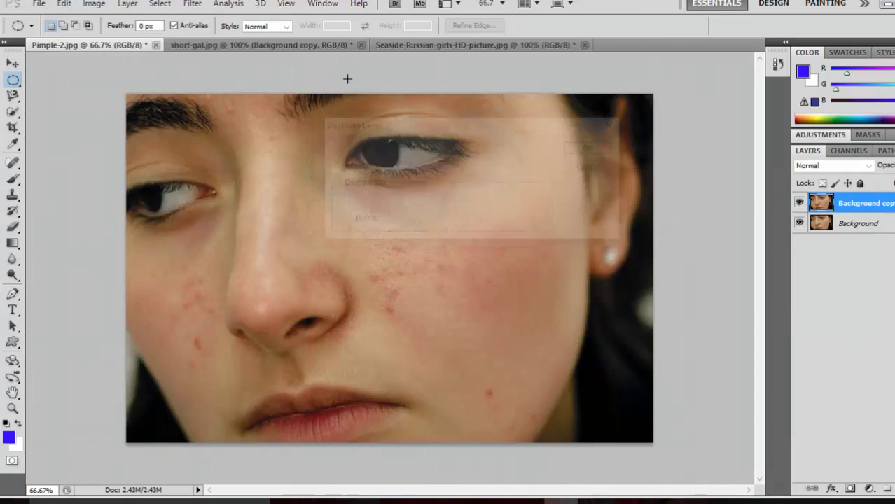
click(192, 3)
mouse_move(259, 156)
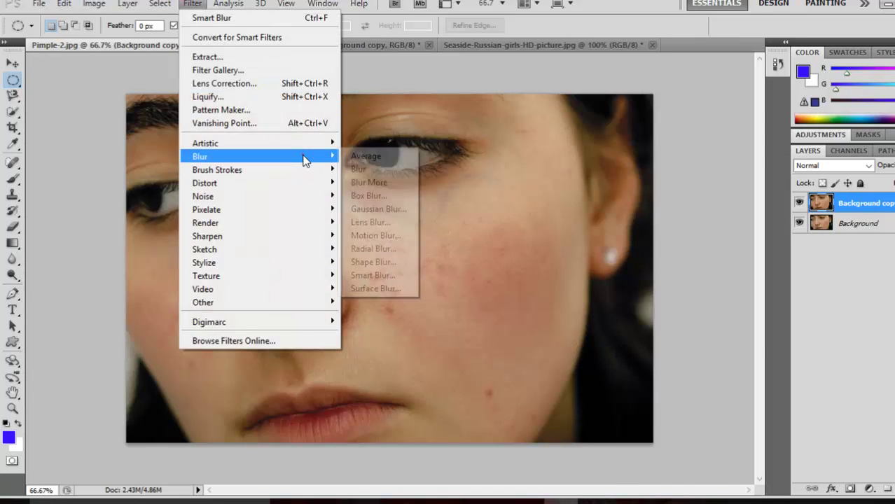
click(385, 273)
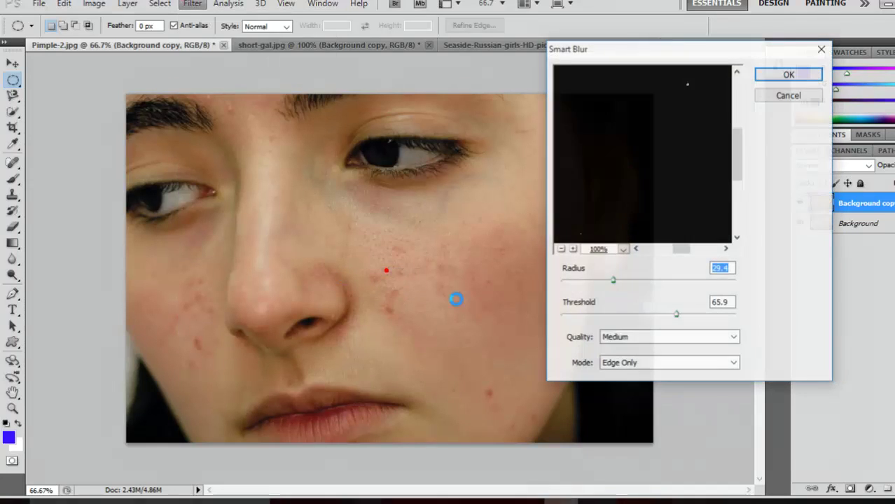
click(561, 250)
click(561, 249)
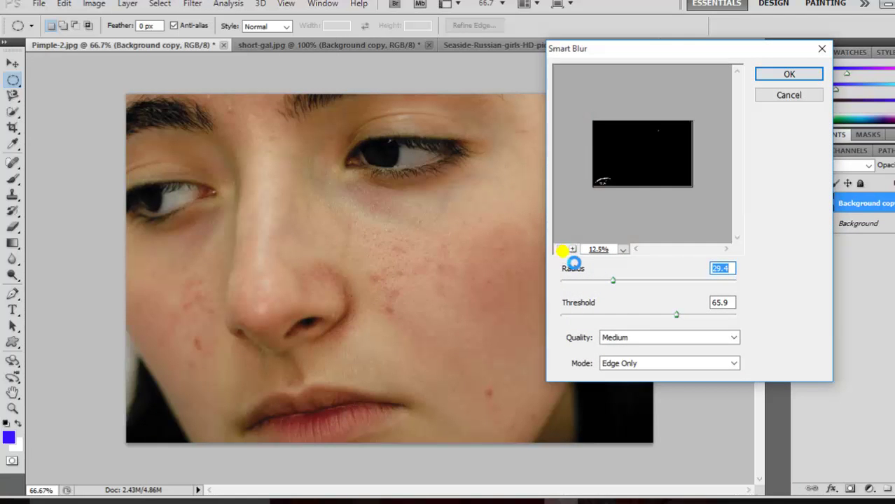
click(571, 249)
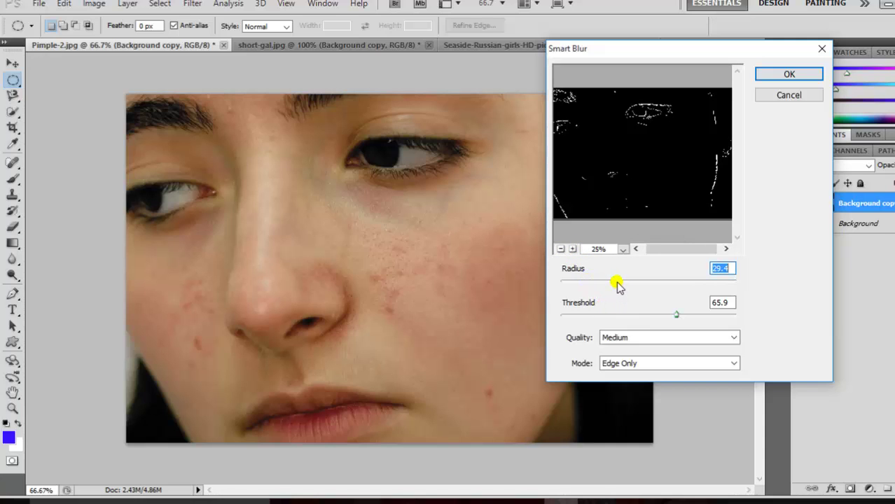
- Apply Smart Blur to the copy with Radius 89.6, Threshold 80.7, Normal mode
drag(613, 280, 640, 280)
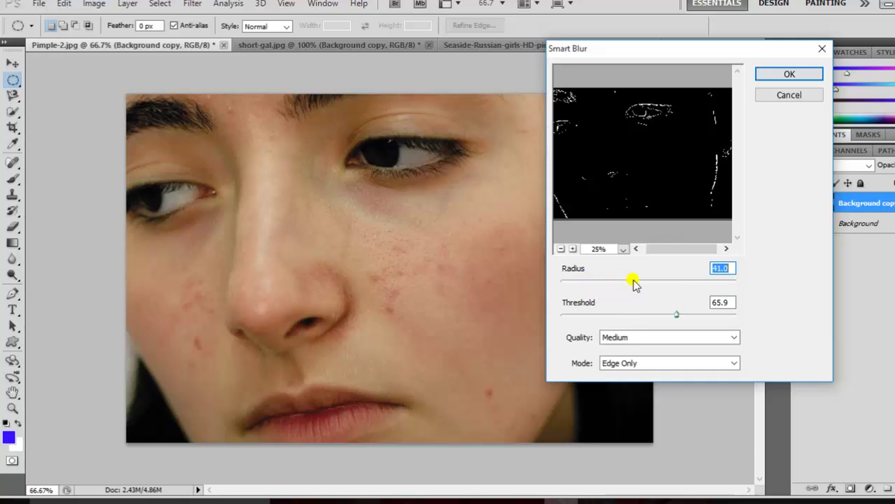
drag(640, 280, 660, 280)
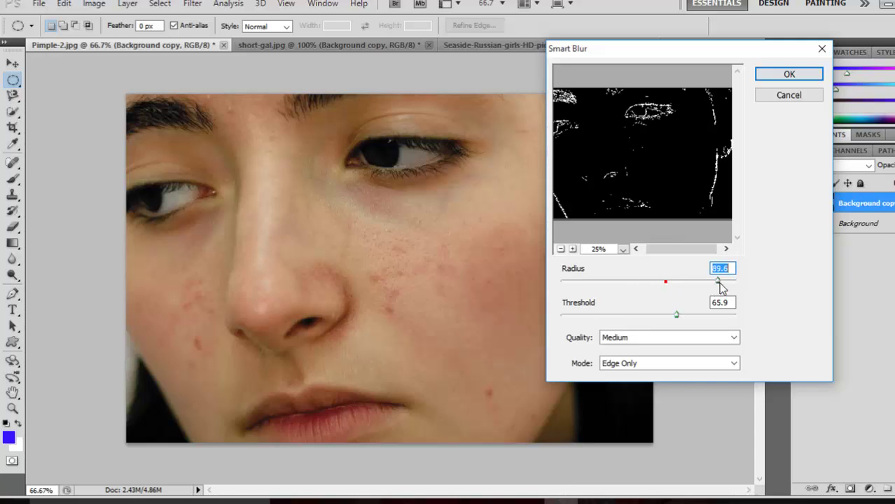
click(719, 282)
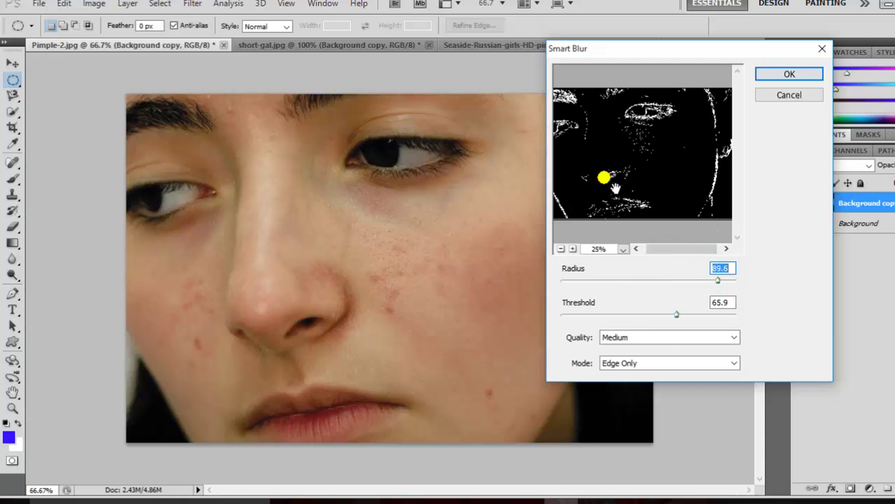
drag(675, 315, 684, 315)
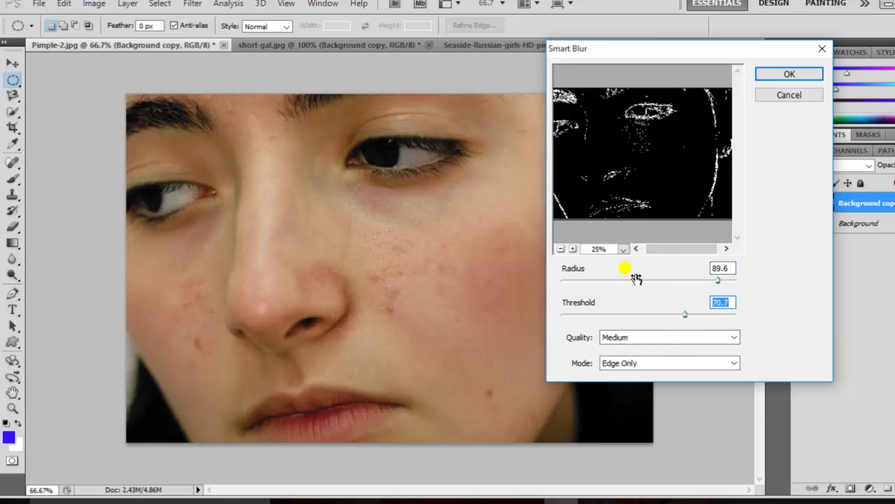
click(650, 364)
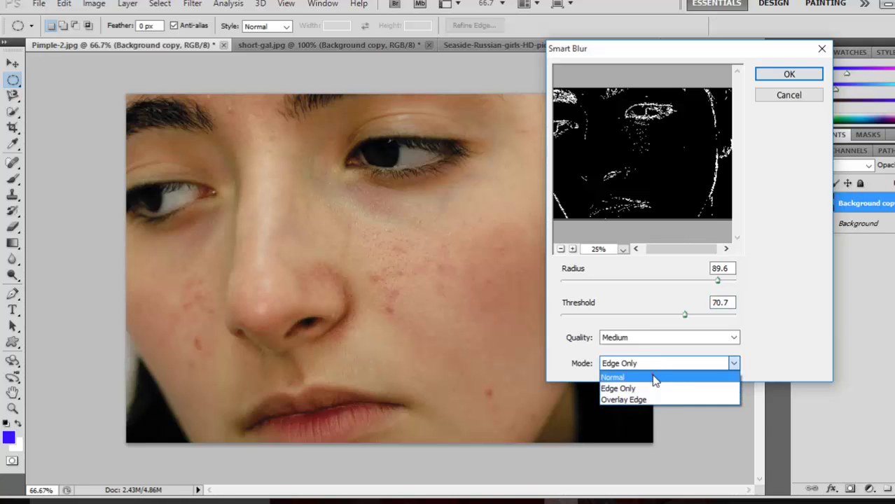
click(655, 377)
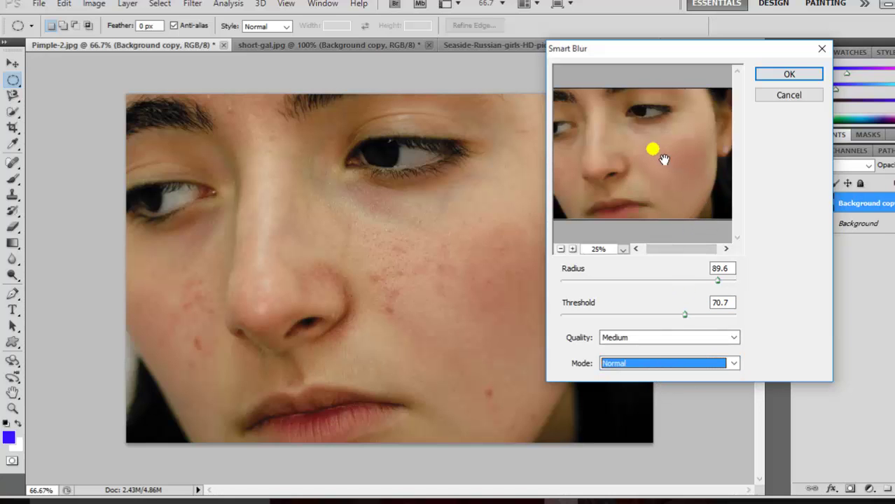
drag(685, 314, 689, 315)
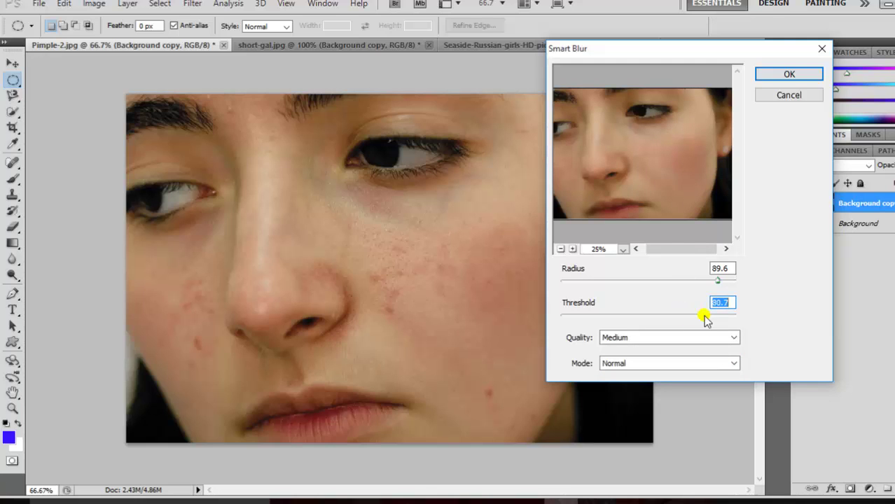
click(789, 74)
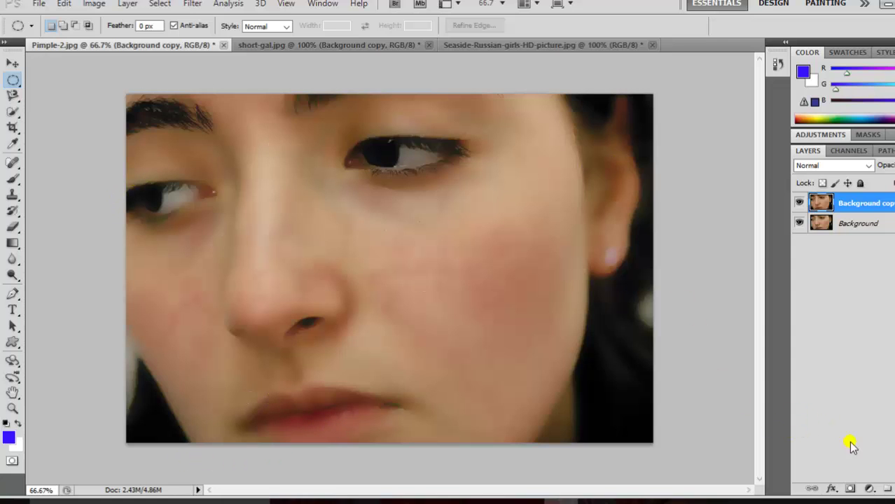
- Add a layer mask to the blurred copy and paint over the left eye with an 80 px brush
click(849, 488)
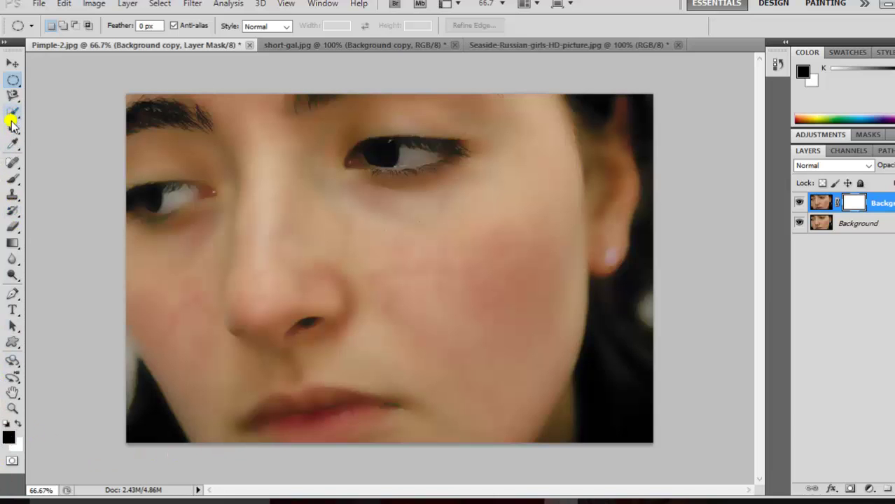
click(11, 179)
click(38, 181)
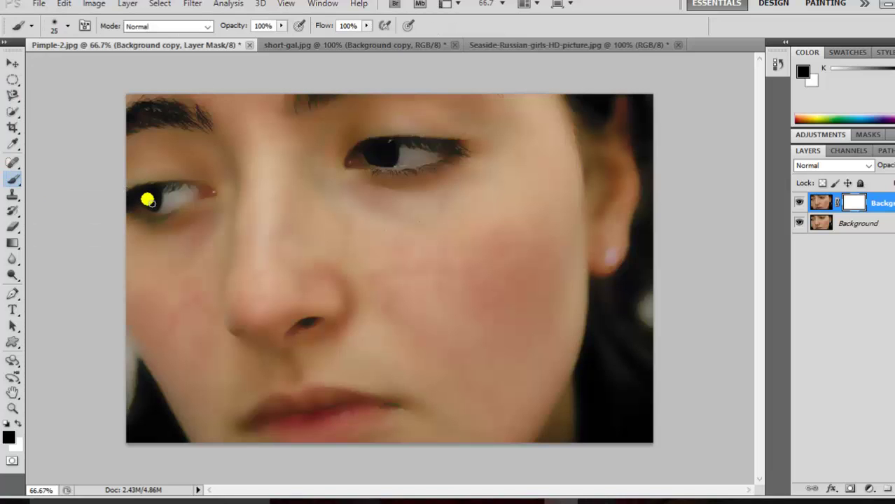
key(bracketright)
key(bracketright)
key(bracketright)
key(bracketright)
mouse_move(163, 208)
mouse_down()
mouse_move(200, 210)
mouse_move(154, 211)
mouse_move(436, 163)
mouse_move(413, 168)
mouse_move(452, 170)
mouse_move(383, 143)
mouse_move(444, 145)
mouse_move(163, 166)
mouse_move(187, 187)
mouse_move(148, 196)
mouse_move(174, 209)
mouse_move(335, 465)
mouse_move(389, 424)
mouse_move(286, 427)
mouse_move(365, 431)
mouse_move(294, 420)
mouse_up()
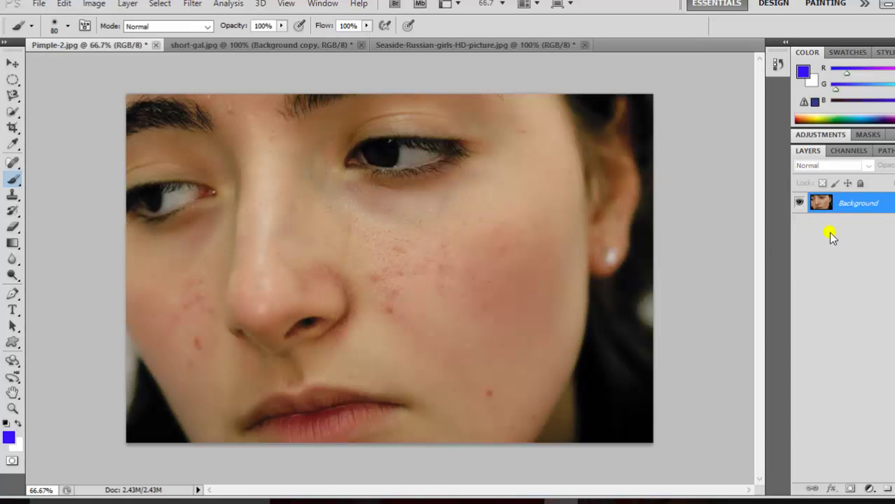
- Duplicate the Background layer to create a Background copy
right_click(828, 210)
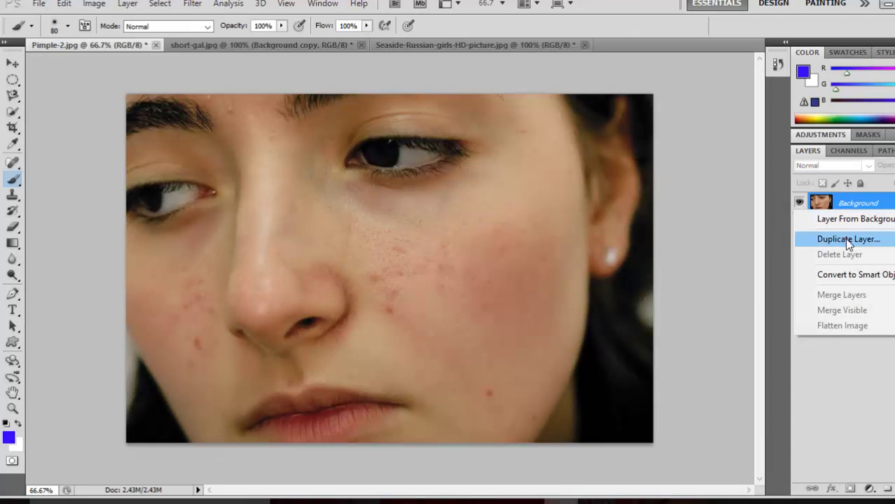
click(846, 239)
click(593, 147)
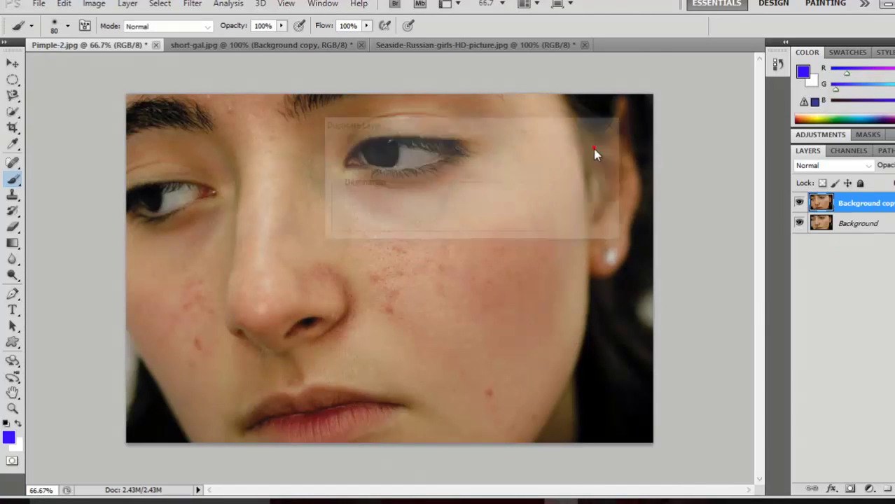
- Apply Surface Blur at Radius 47 and Threshold 55 to the Background copy
click(191, 4)
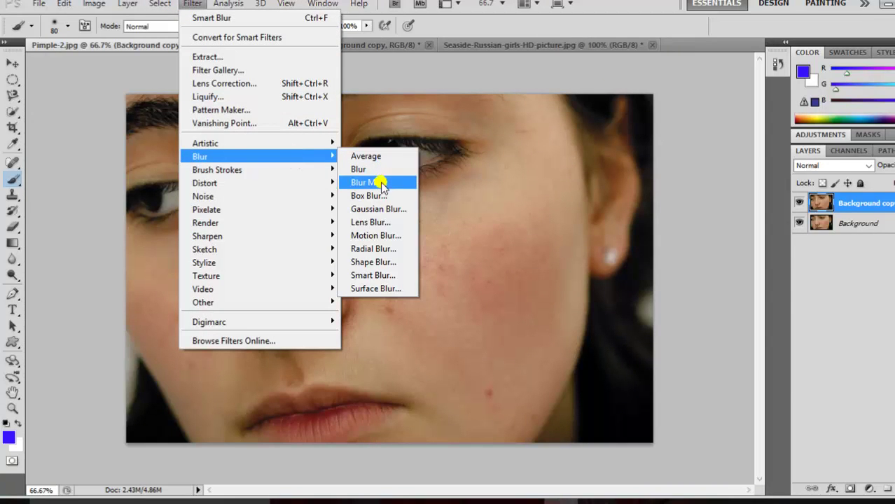
mouse_move(200, 156)
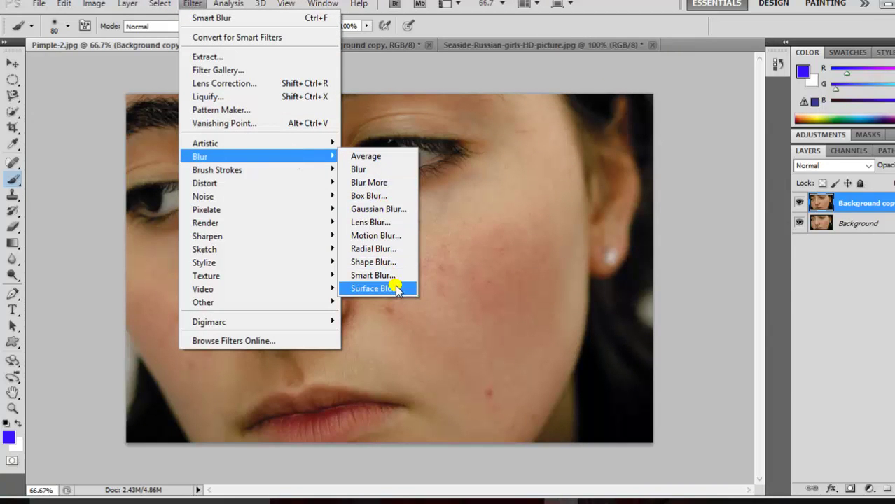
click(396, 288)
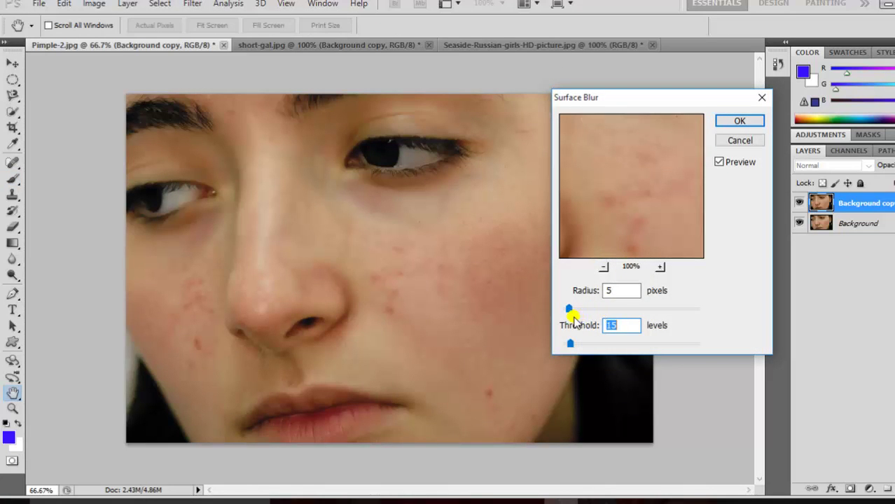
click(602, 267)
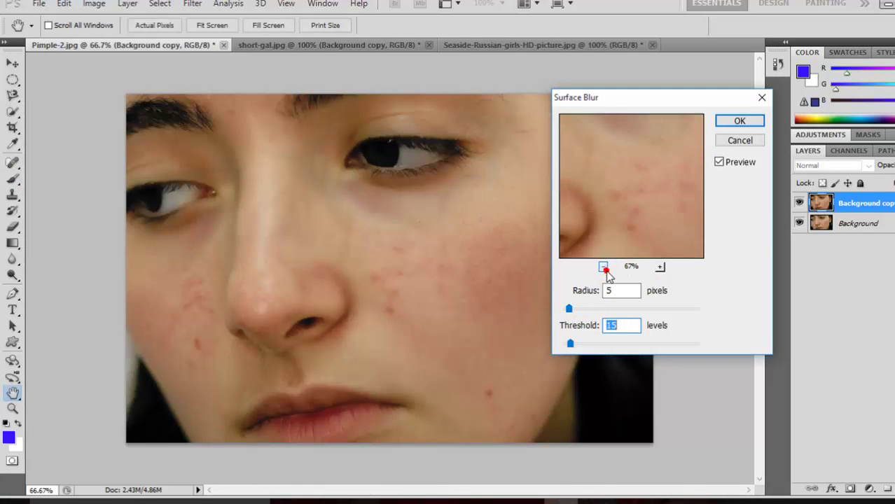
click(603, 267)
click(603, 266)
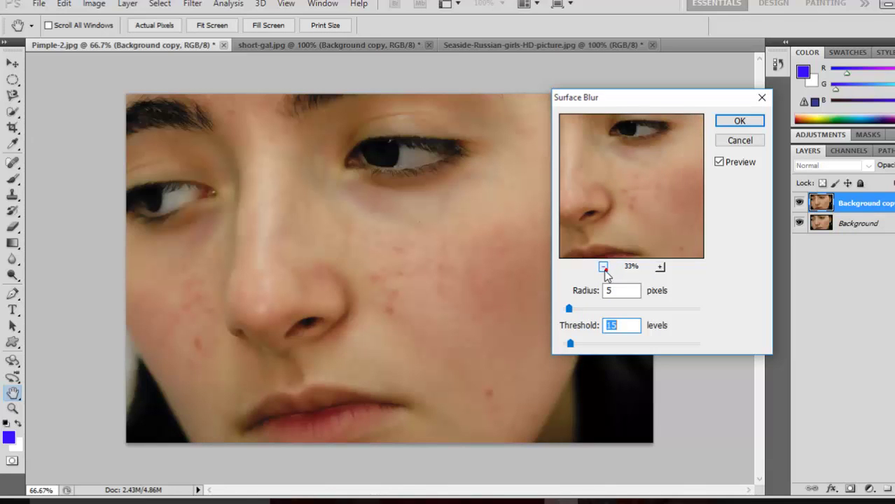
drag(570, 311, 603, 310)
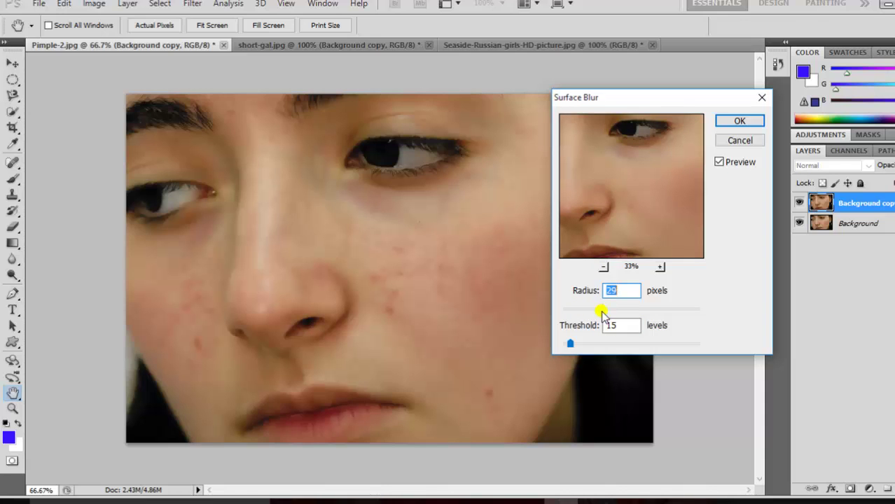
drag(602, 312, 617, 309)
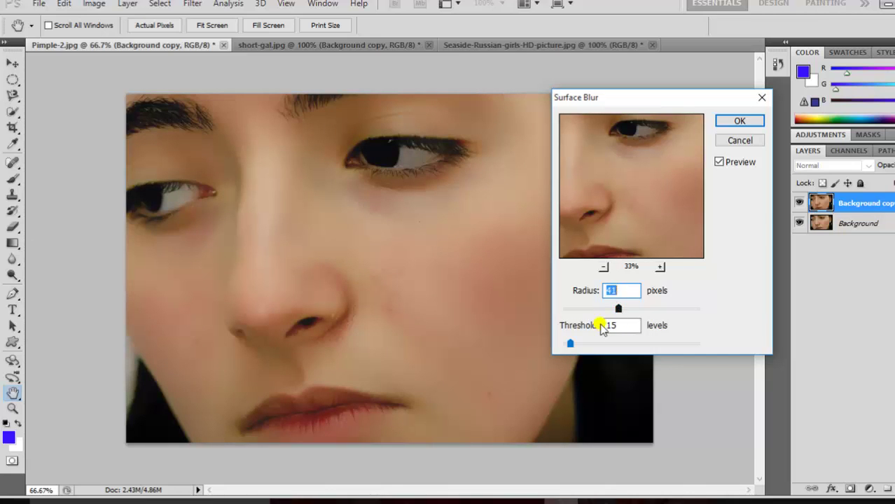
drag(570, 343, 591, 344)
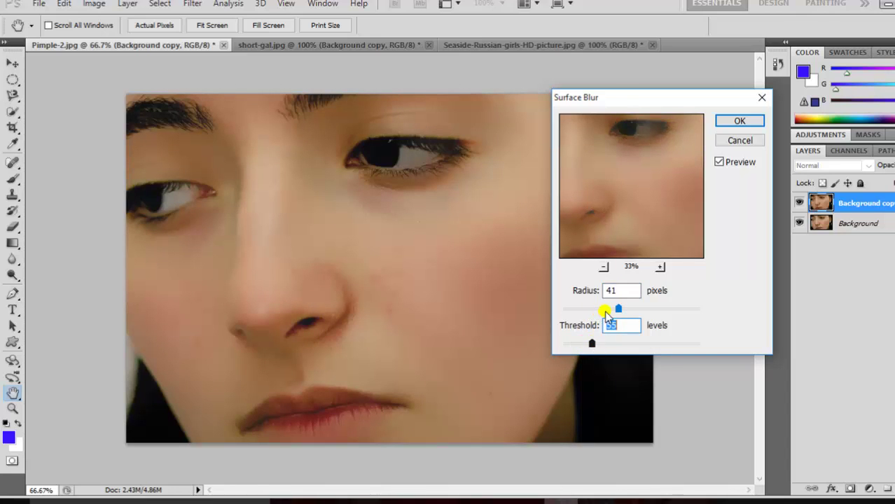
drag(617, 309, 627, 311)
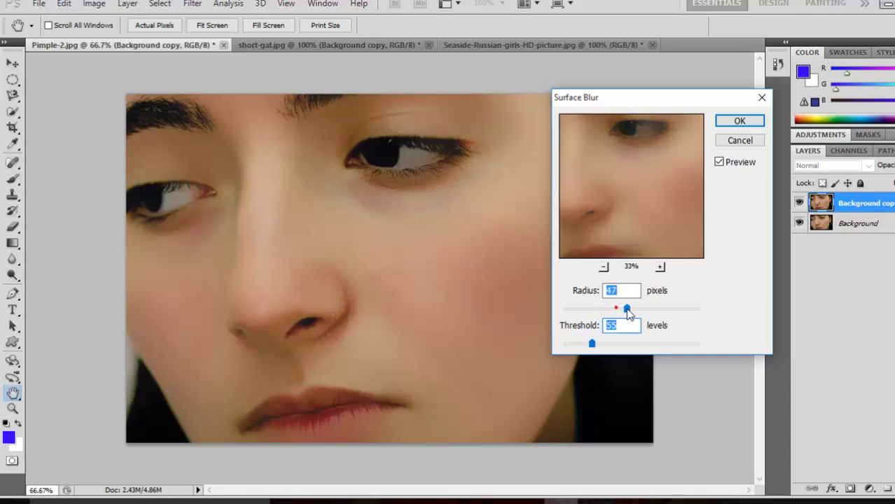
click(721, 123)
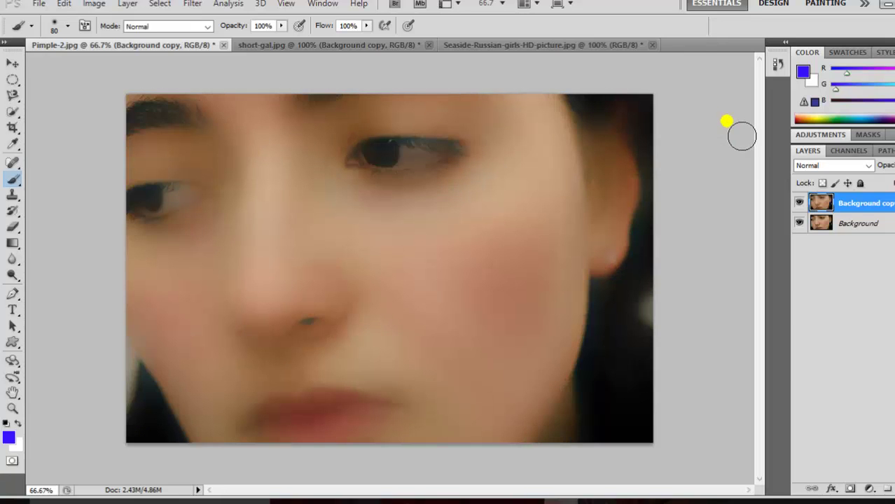
- Undo the heavy blur and reapply Surface Blur at Radius about 30, Threshold 18
drag(885, 170, 884, 177)
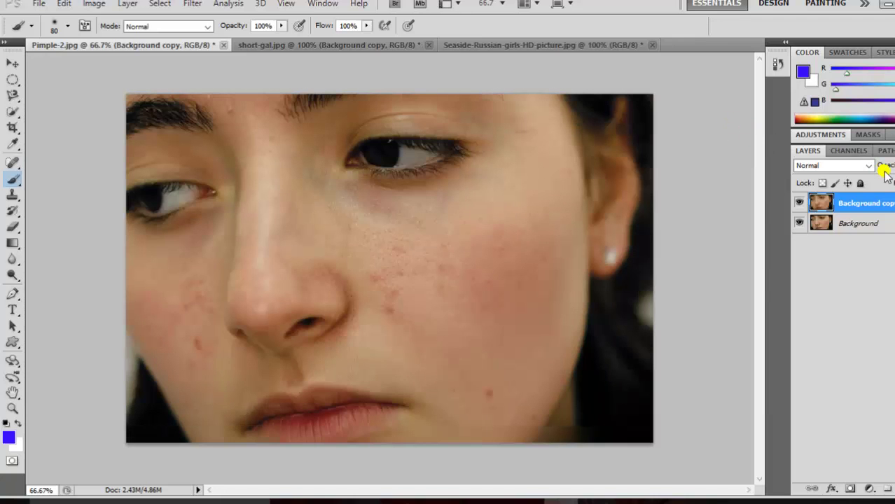
click(192, 4)
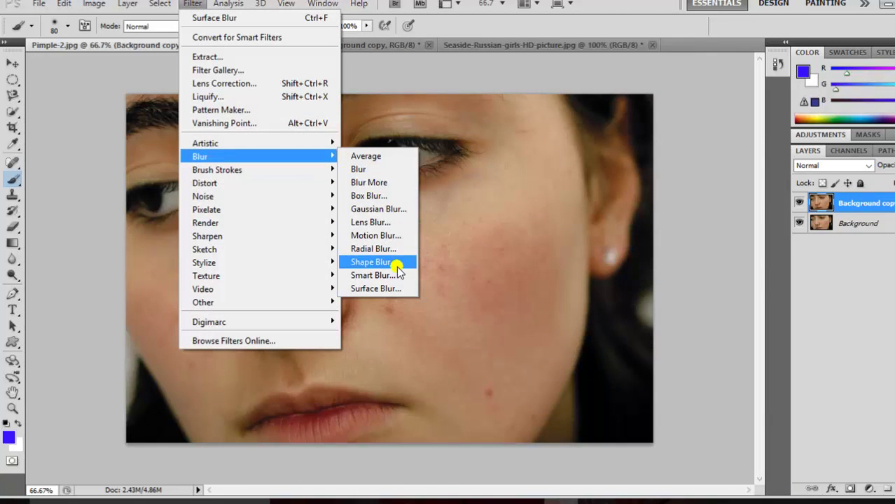
mouse_move(200, 156)
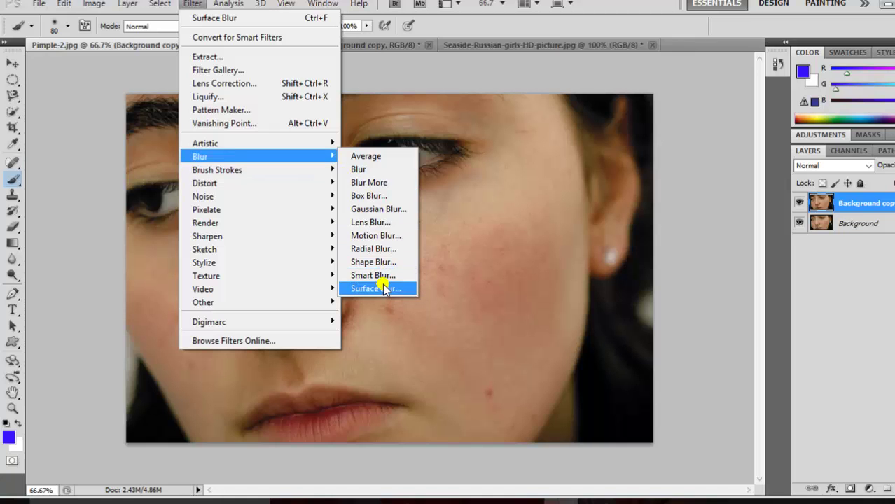
click(380, 289)
double_click(619, 326)
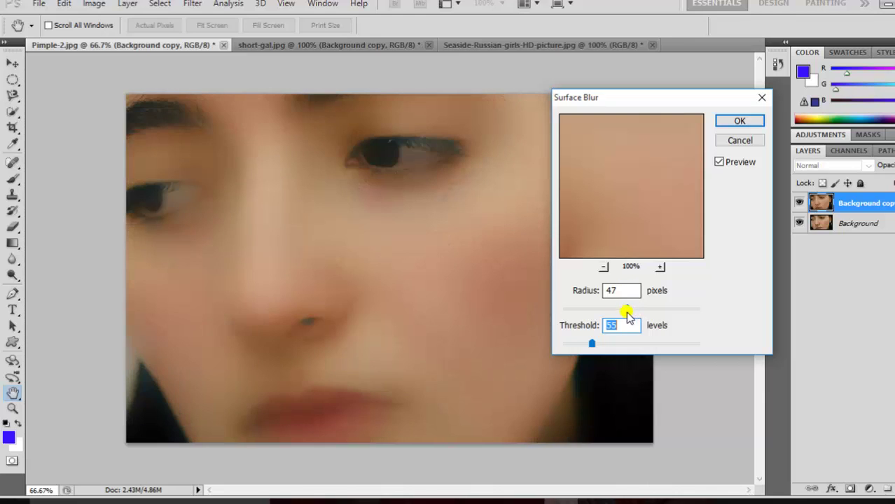
drag(625, 310, 614, 308)
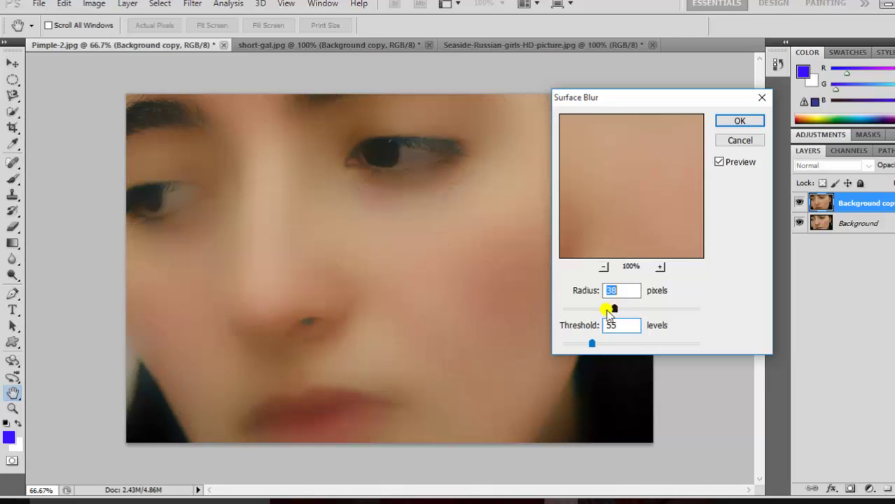
drag(592, 344, 610, 343)
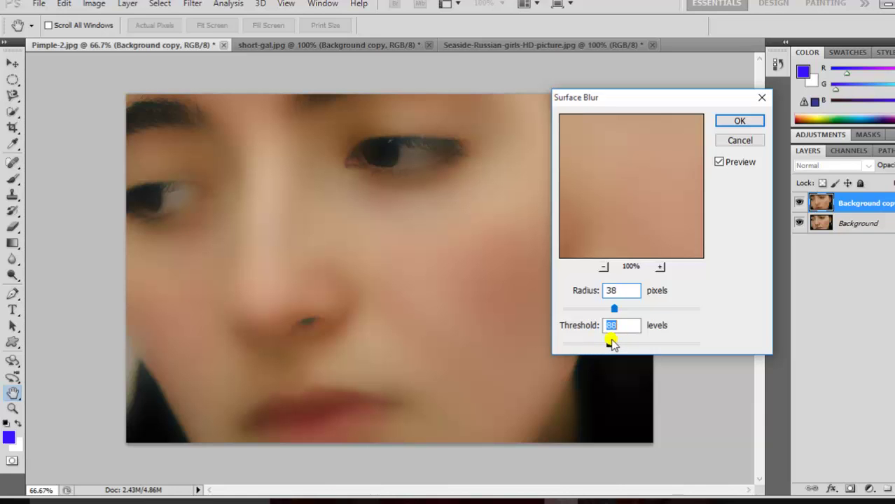
drag(609, 343, 572, 342)
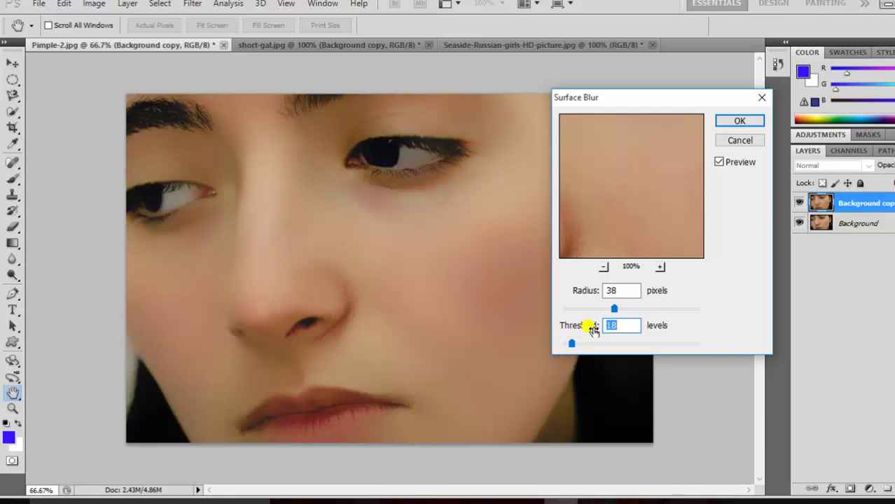
drag(614, 309, 604, 310)
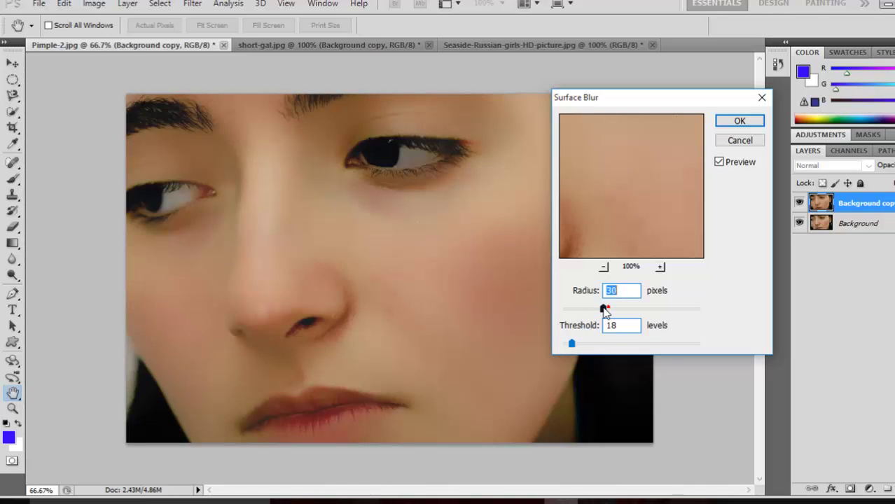
click(732, 123)
key(b)
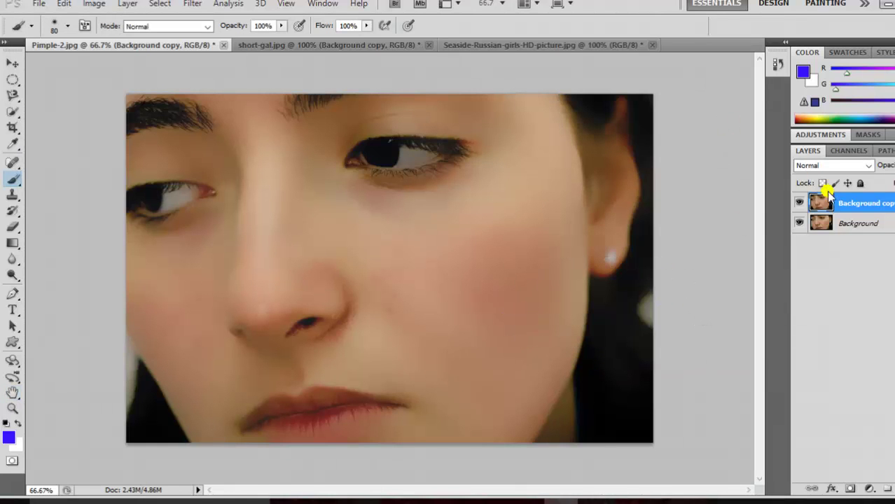
- Add a layer mask to the blurred copy and paint both eyes and the lips sharp
click(856, 493)
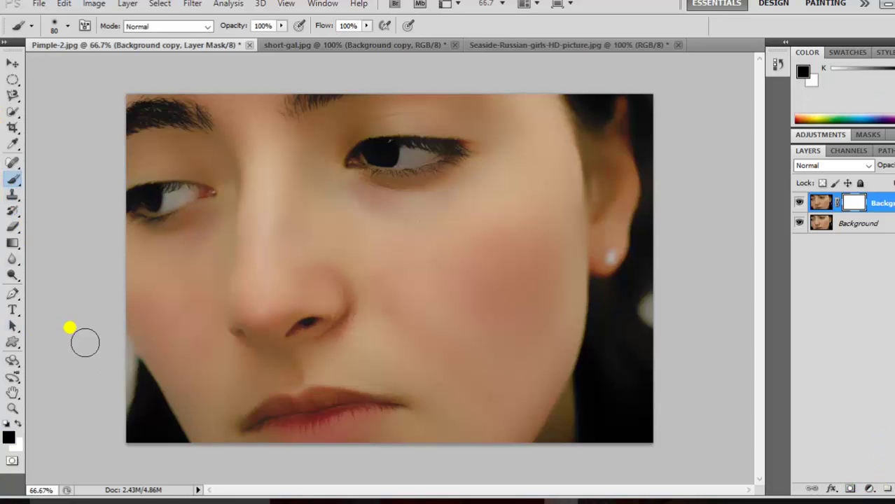
mouse_move(154, 216)
mouse_down()
mouse_move(190, 214)
mouse_move(166, 217)
mouse_up()
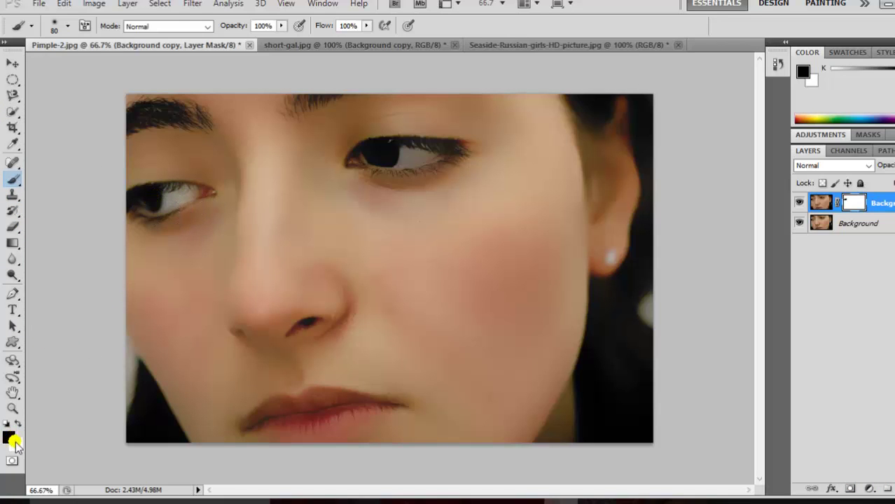
mouse_move(360, 259)
mouse_down()
mouse_move(377, 168)
mouse_move(451, 161)
mouse_move(376, 162)
mouse_up()
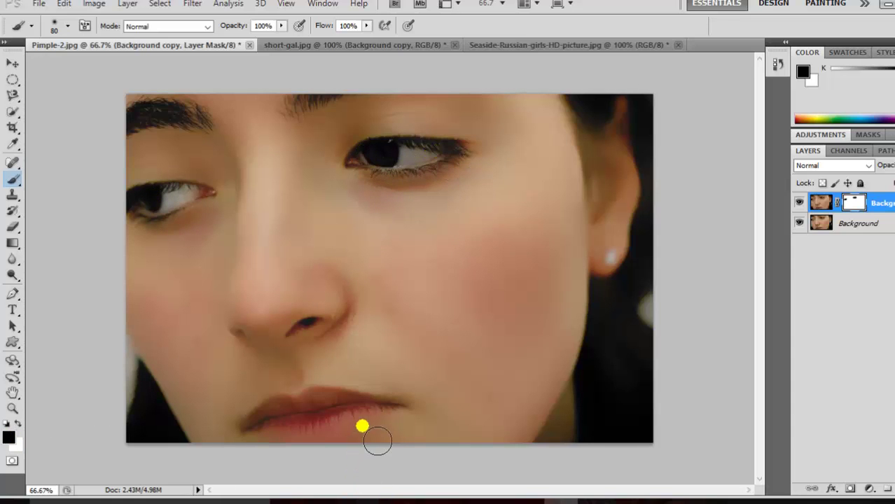
mouse_move(375, 436)
mouse_down()
mouse_move(403, 419)
mouse_move(306, 434)
mouse_move(351, 421)
mouse_move(280, 428)
mouse_up()
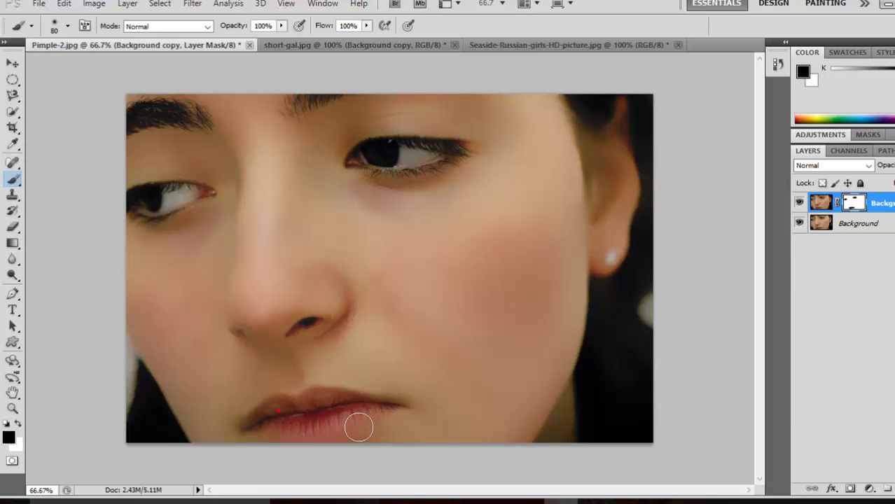
mouse_move(361, 419)
mouse_down()
mouse_move(377, 435)
mouse_move(395, 428)
mouse_up()
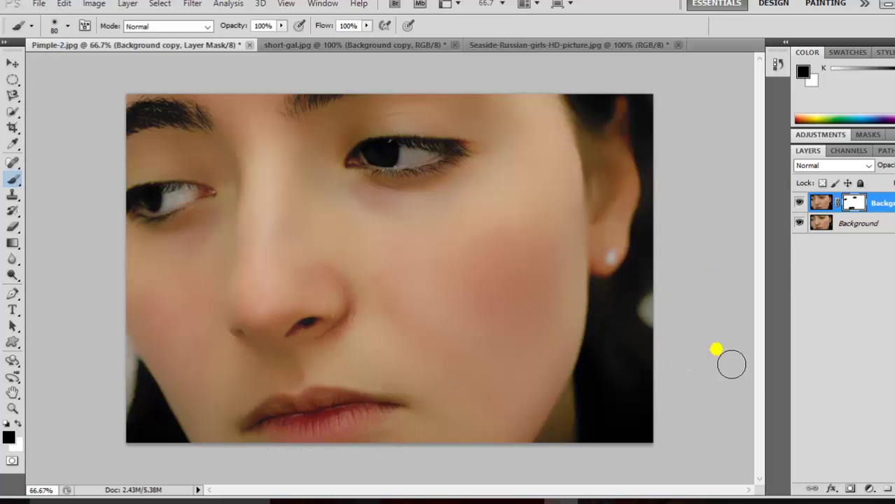
key(ctrl+minus)
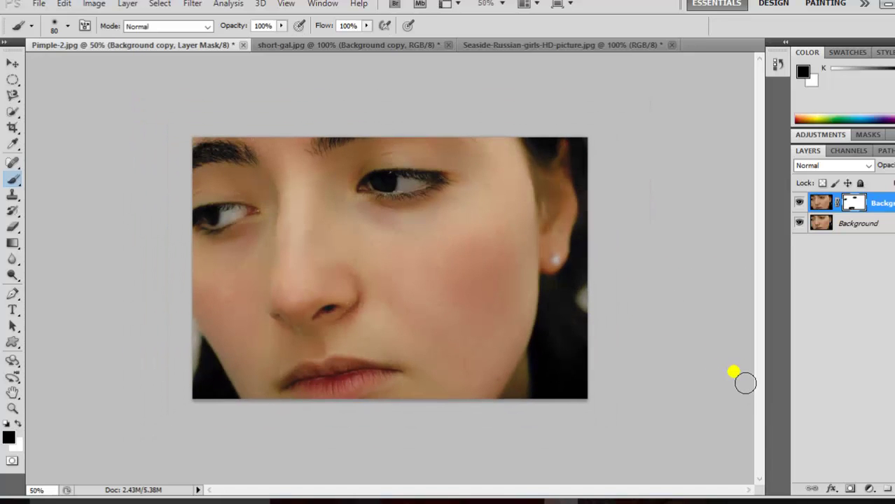
- Apply Smart Blur at Radius 89.6, Threshold 80.7, Medium quality, Normal mode
click(193, 5)
mouse_move(210, 156)
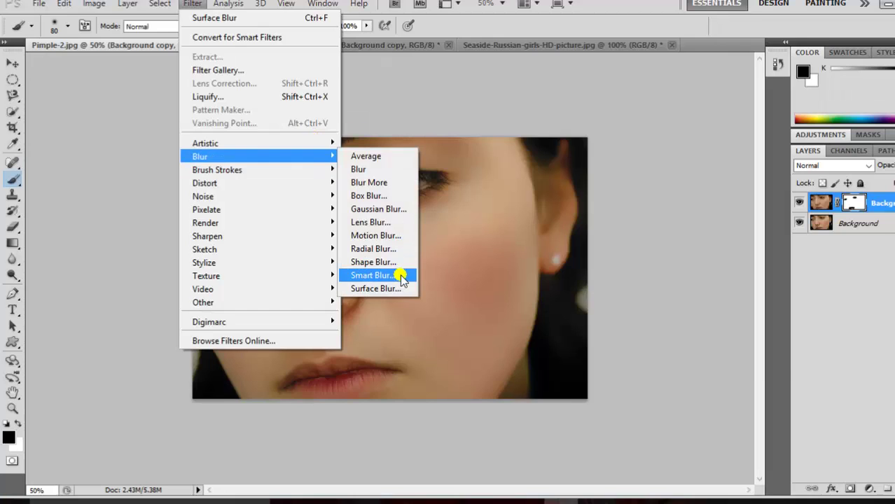
click(401, 275)
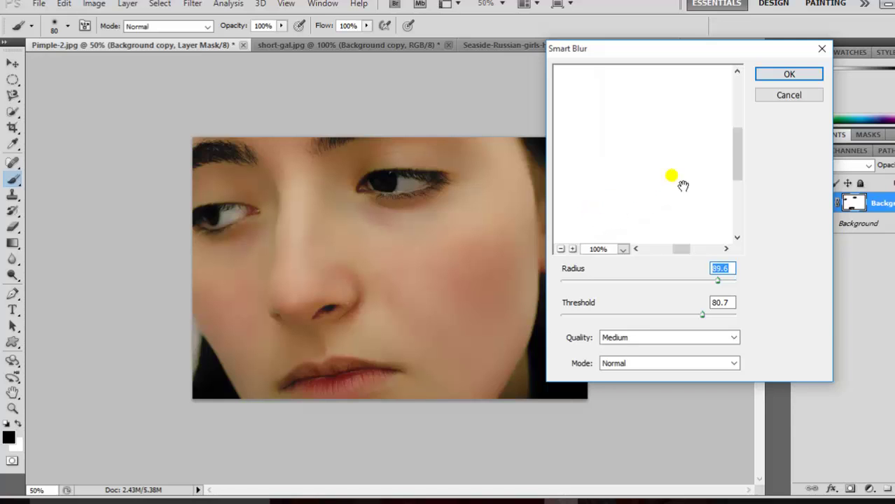
click(774, 105)
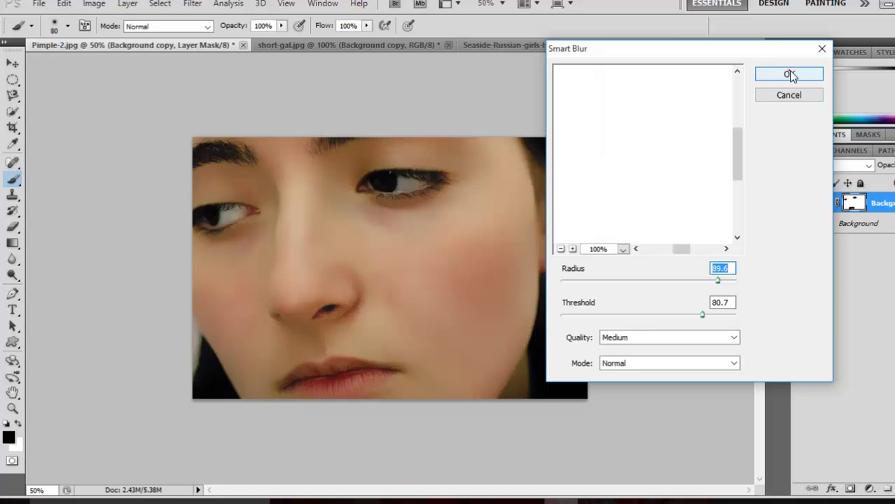
click(789, 74)
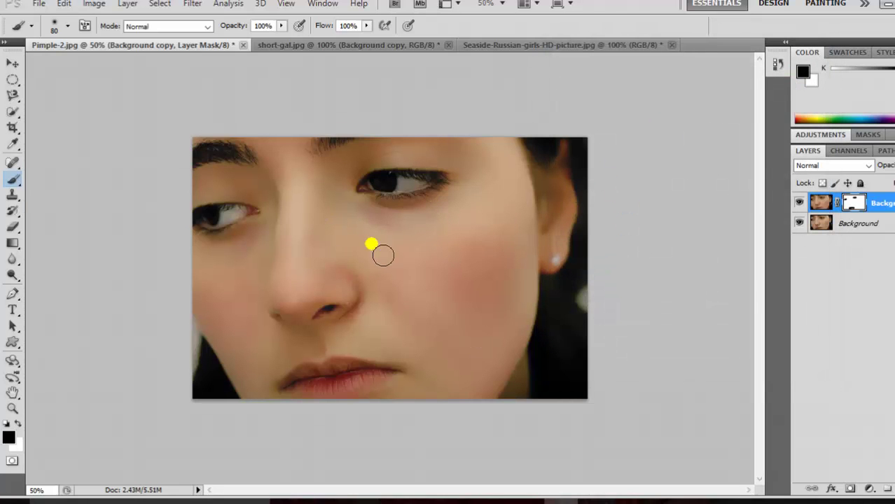